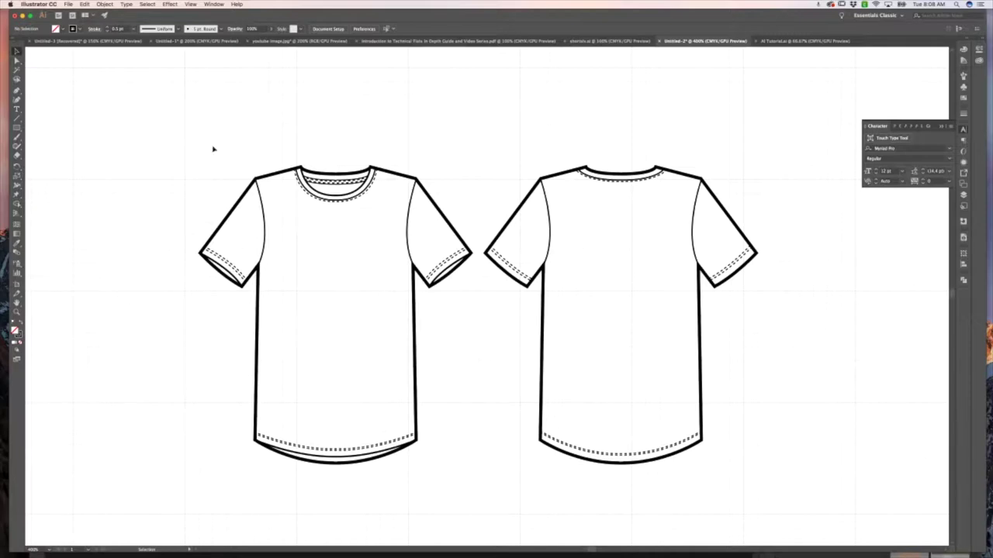
Group all of the front T-shirt's paths into a single group
left_click(267, 177)
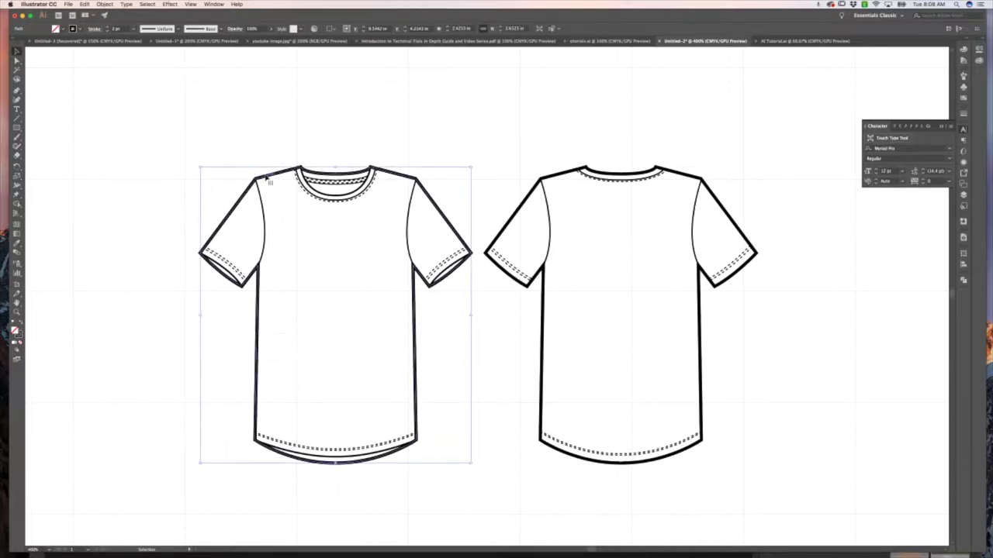
left_click(217, 138)
key("super+z")
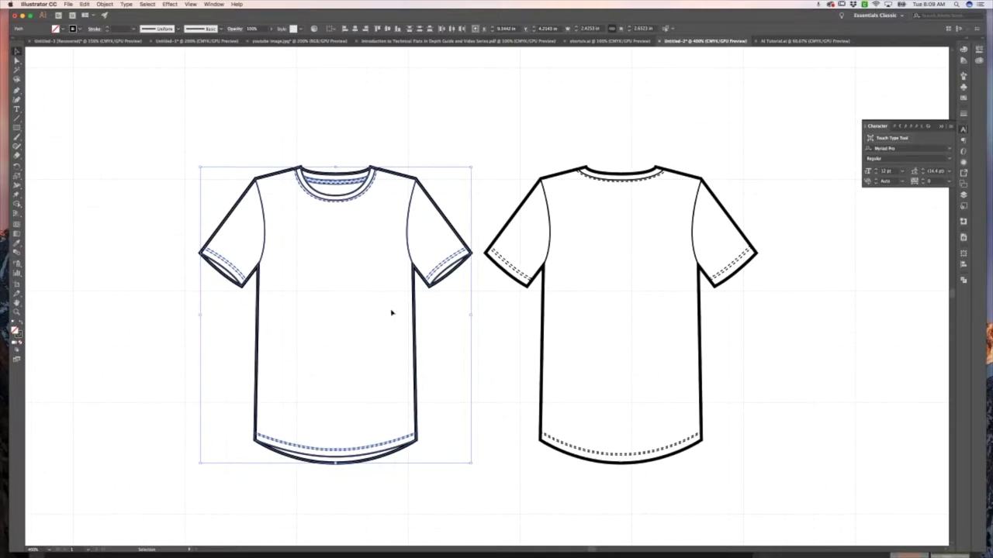
right_click(392, 312)
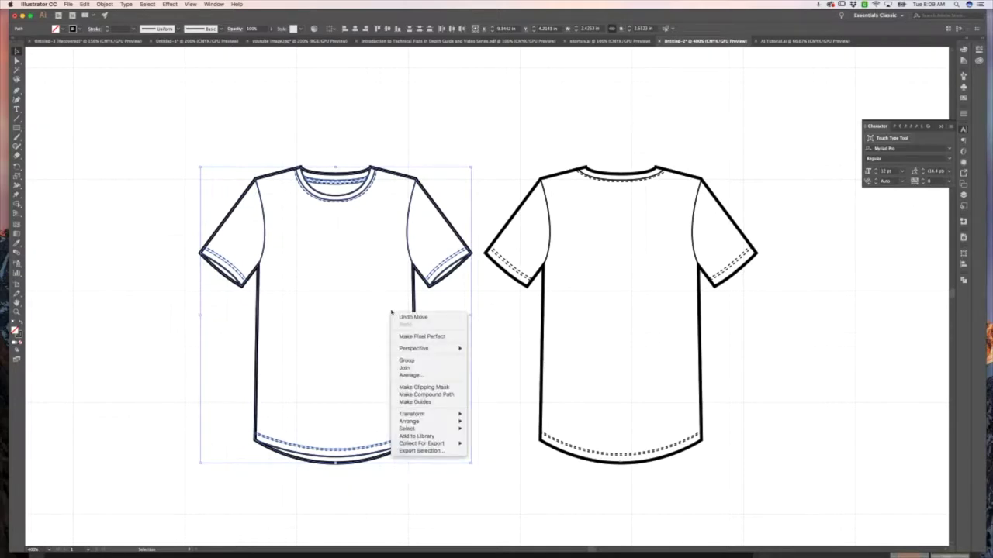
left_click(418, 363)
left_click(481, 362)
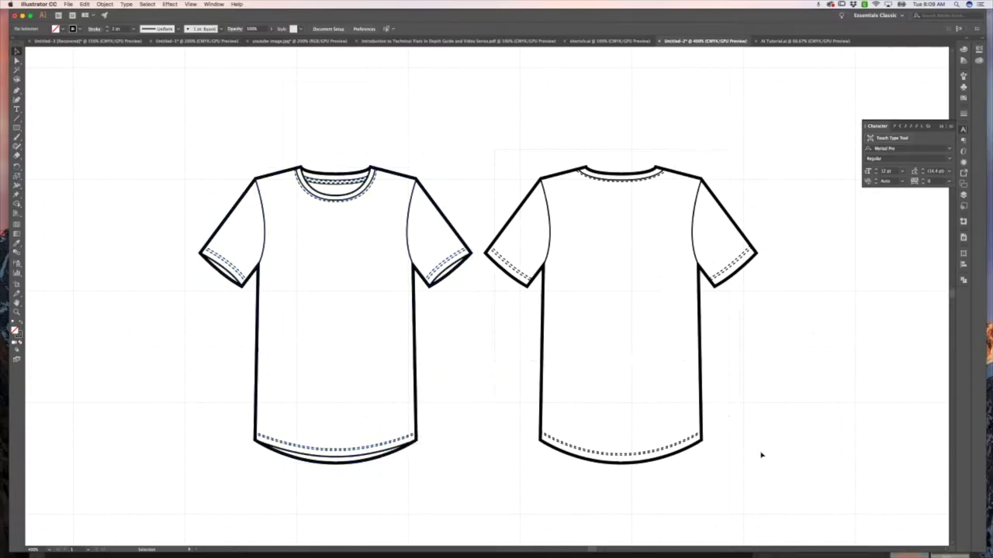
Check the back shirt, then zoom in on the front shirt and back out to both
left_click(702, 407)
right_click(682, 329)
left_click(487, 351)
scroll(487, 351, "left", 3)
key("z")
left_click(489, 326)
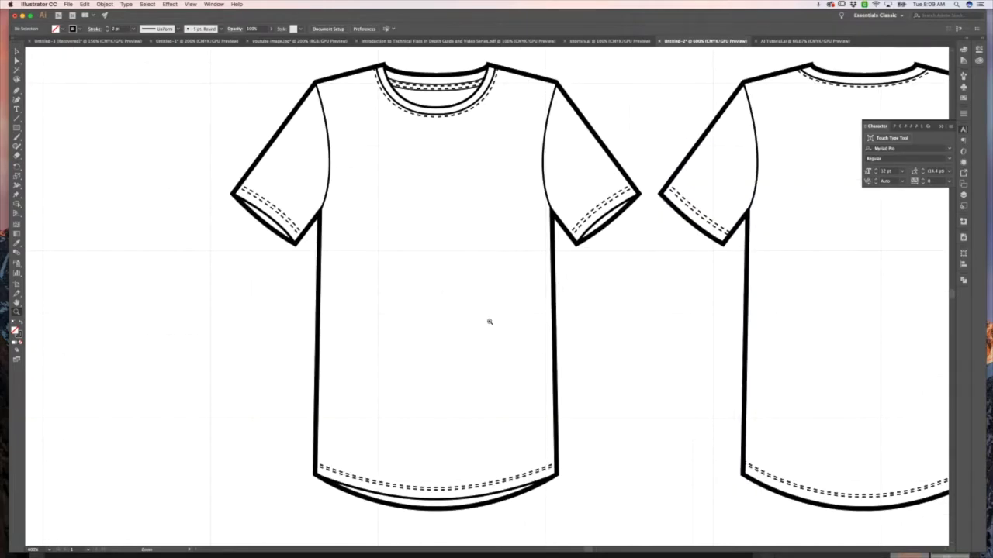
scroll(490, 322, "up", 2)
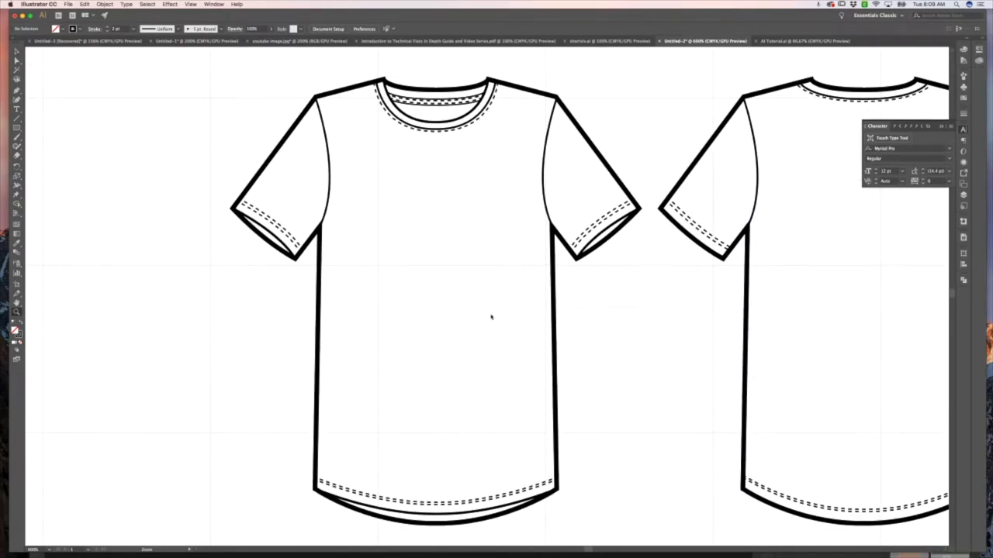
left_click(491, 316, "alt")
scroll(491, 316, "up", 2)
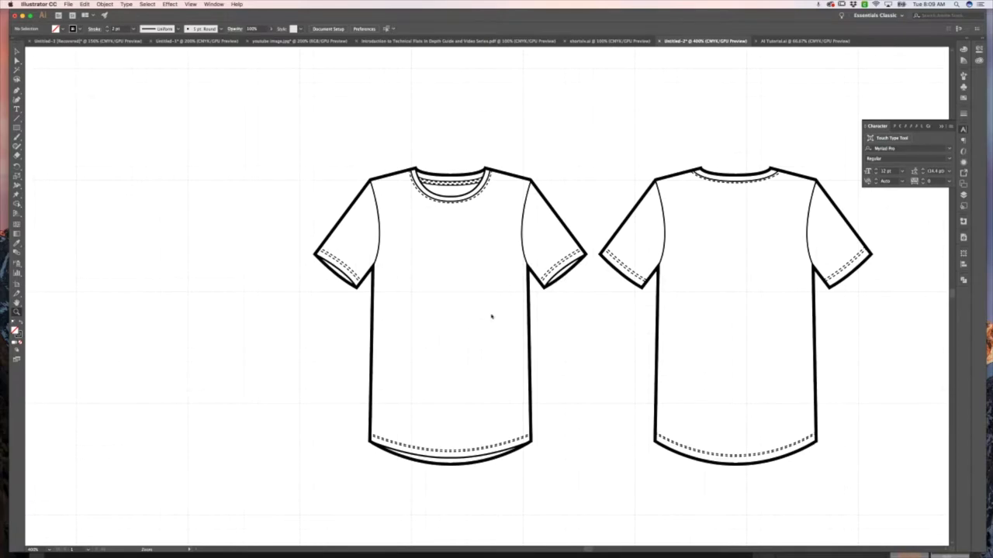
key("v")
Enter isolation mode on the front shirt group and select its outline shape
left_click(547, 203)
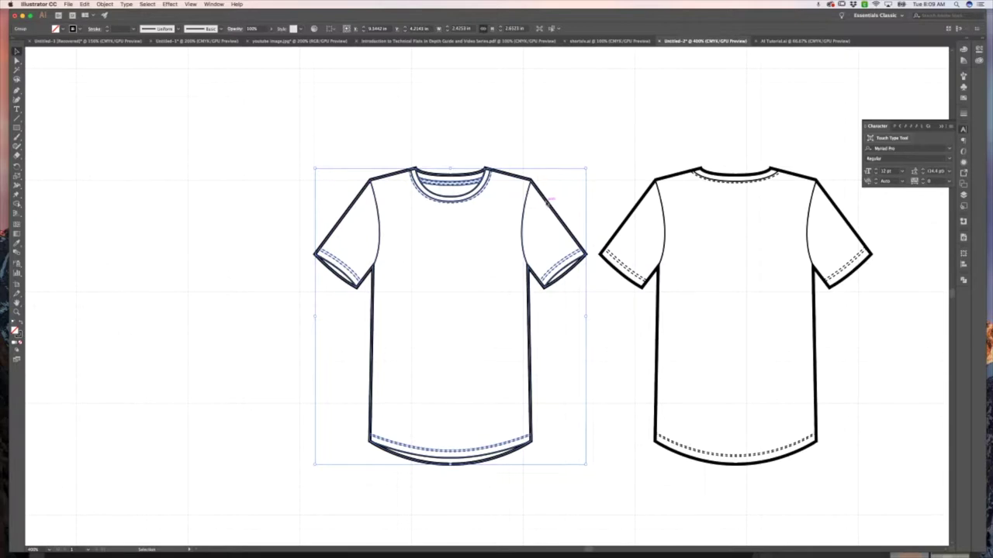
double_click(547, 204)
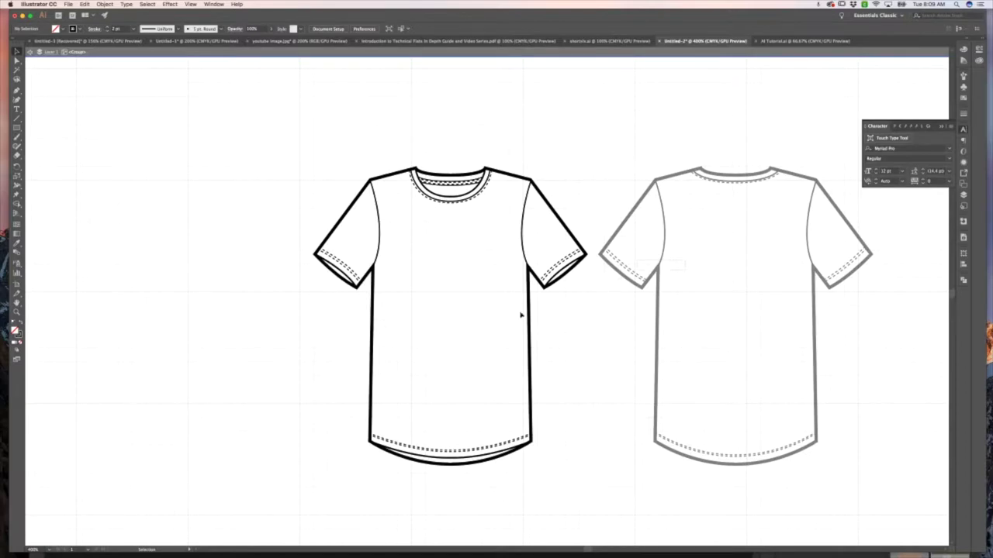
left_click_drag(287, 102, 634, 161)
left_click(635, 161)
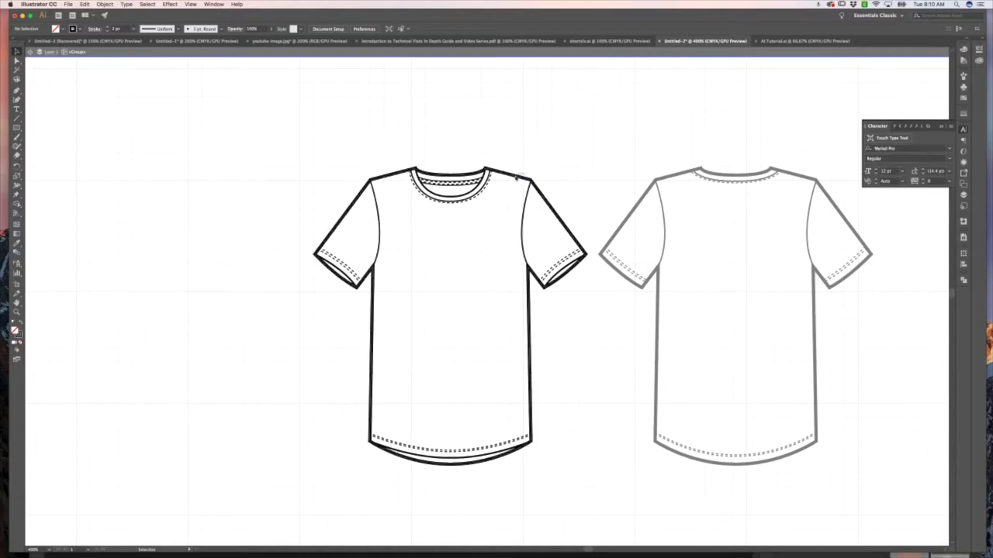
left_click(521, 177)
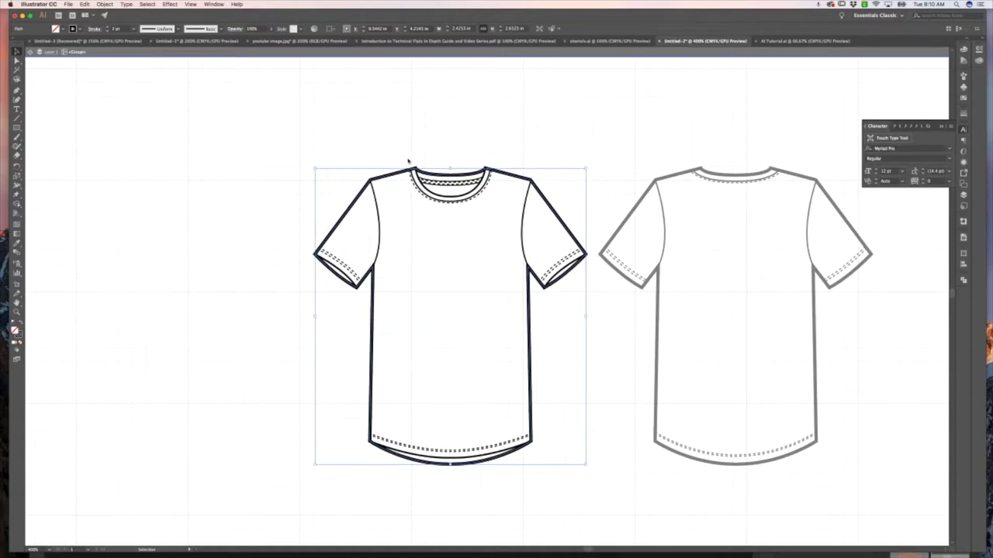
Fill the front shirt's outline shape with a green swatch
left_click(964, 100)
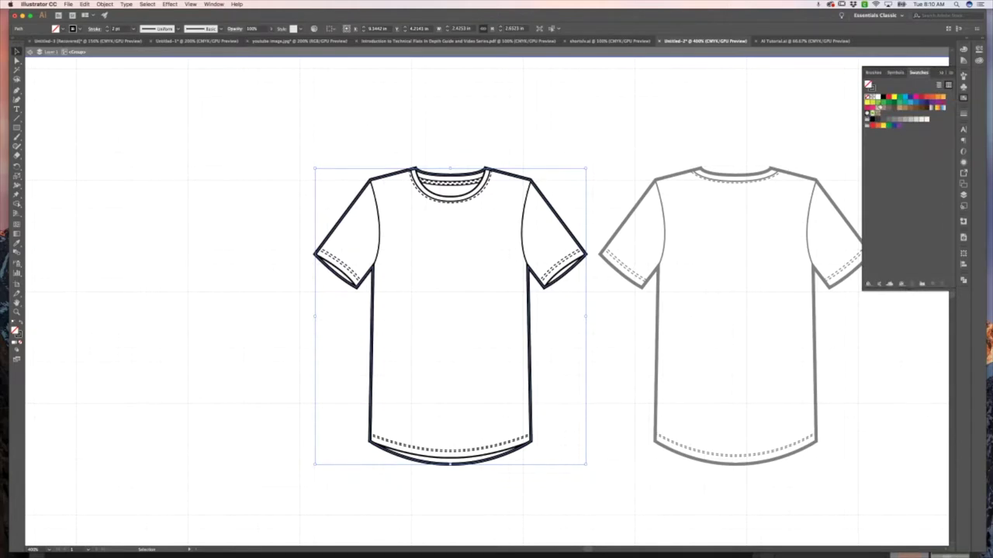
left_click(879, 107)
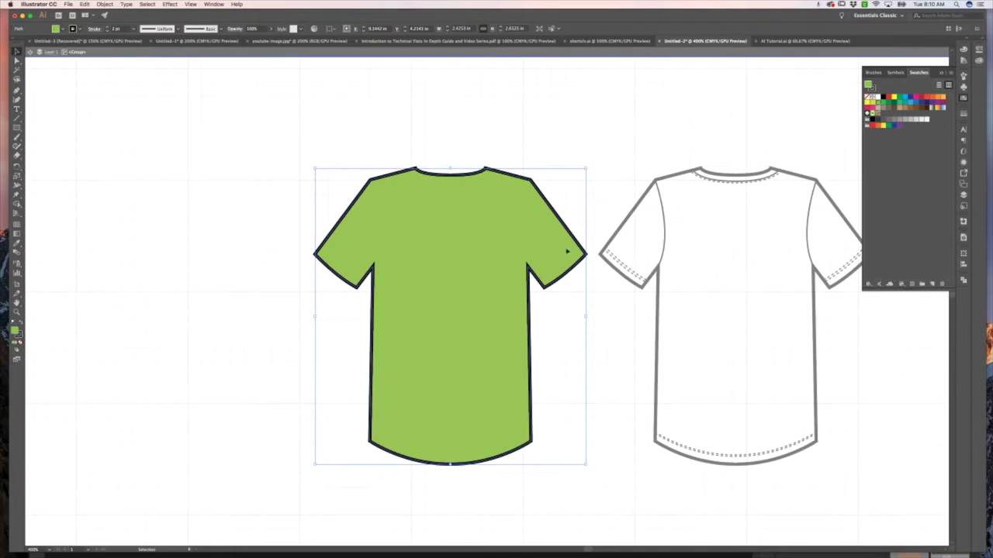
left_click(554, 162)
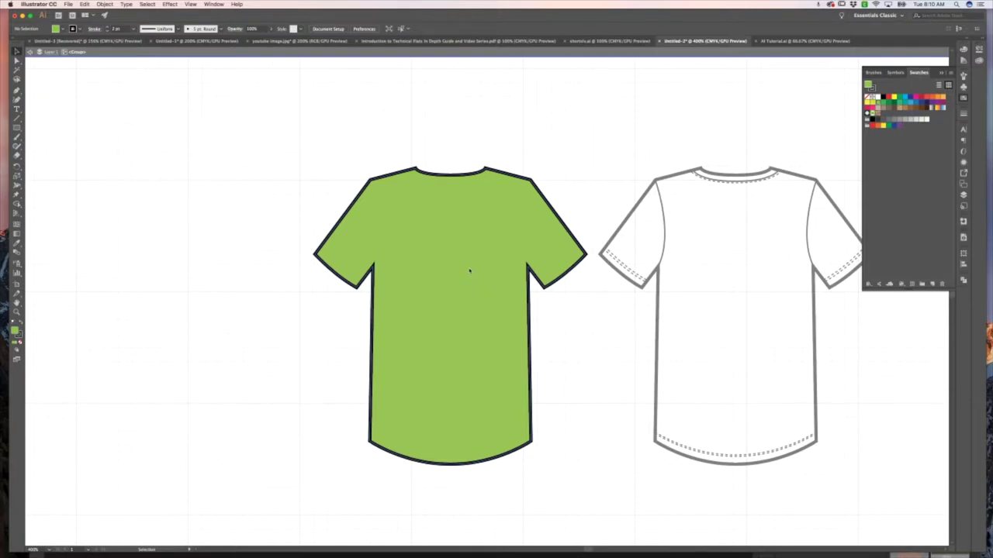
scroll(469, 271, "right", 5)
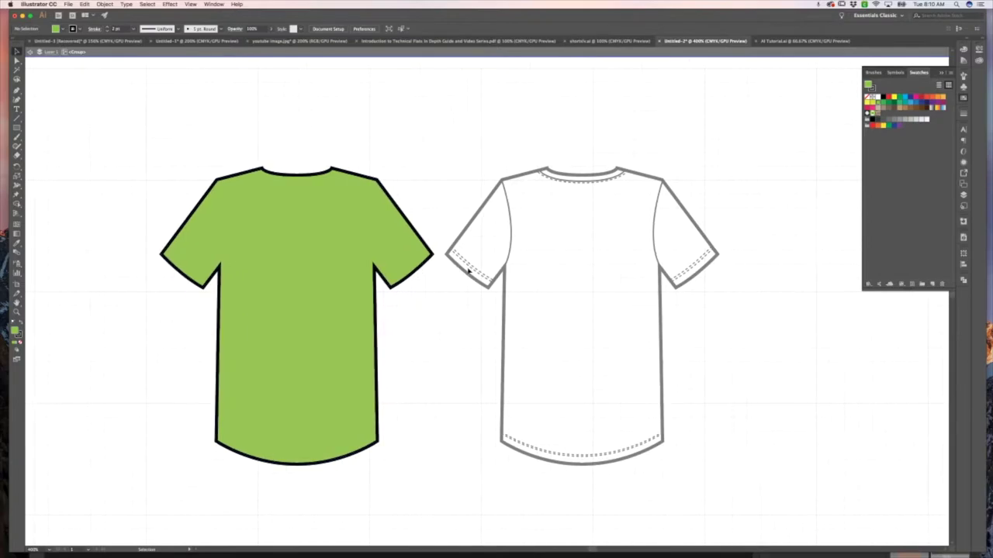
scroll(356, 265, "left", 2)
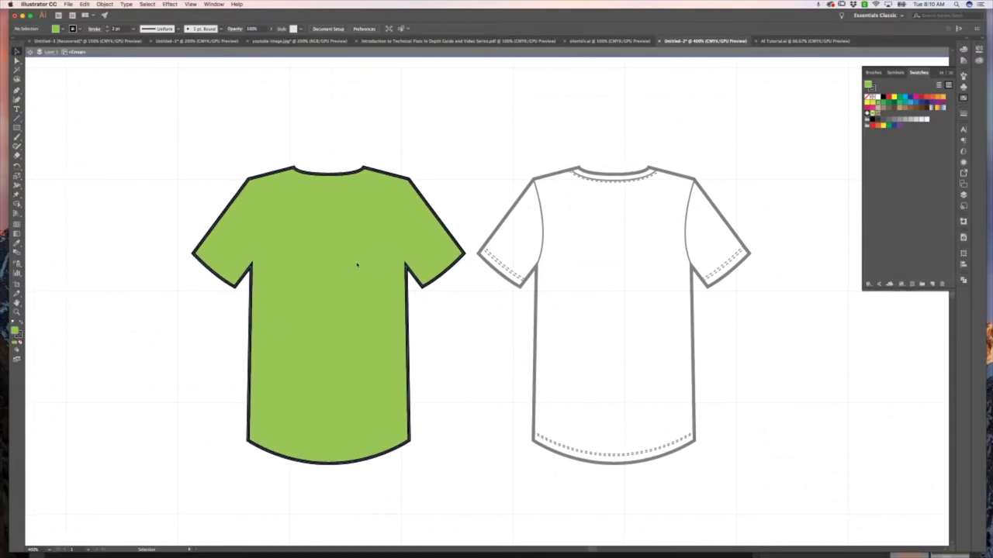
right_click(356, 265)
Send the green shirt body to the back so the seams and stitching show on top
left_click(399, 284)
left_click(362, 272)
right_click(362, 271)
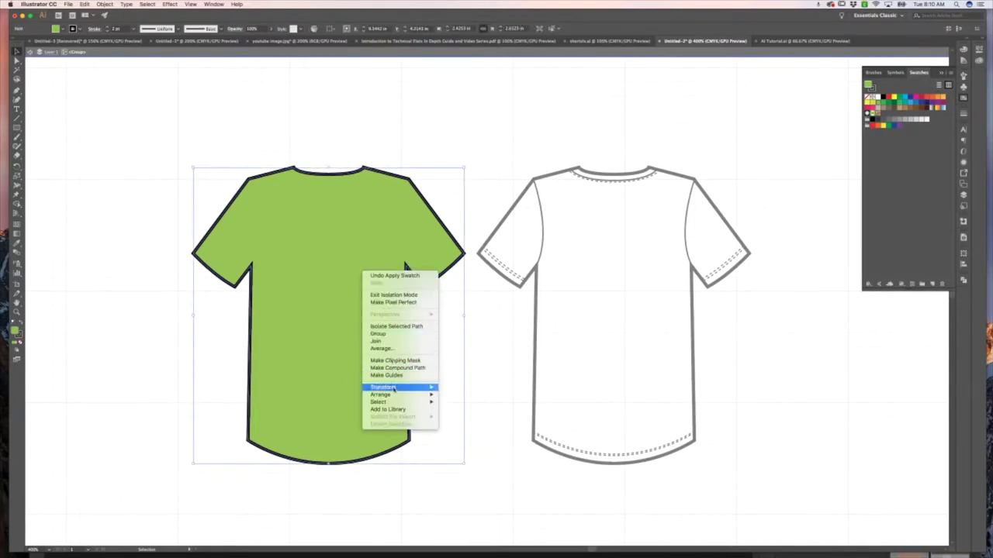
mouse_move(395, 396)
left_click(474, 420)
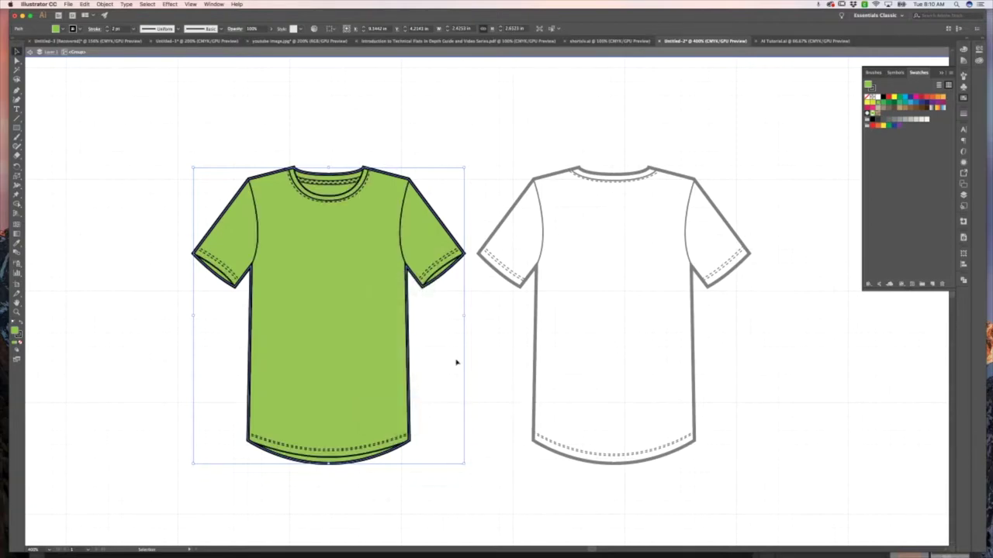
left_click(456, 362)
scroll(431, 341, "left", 5)
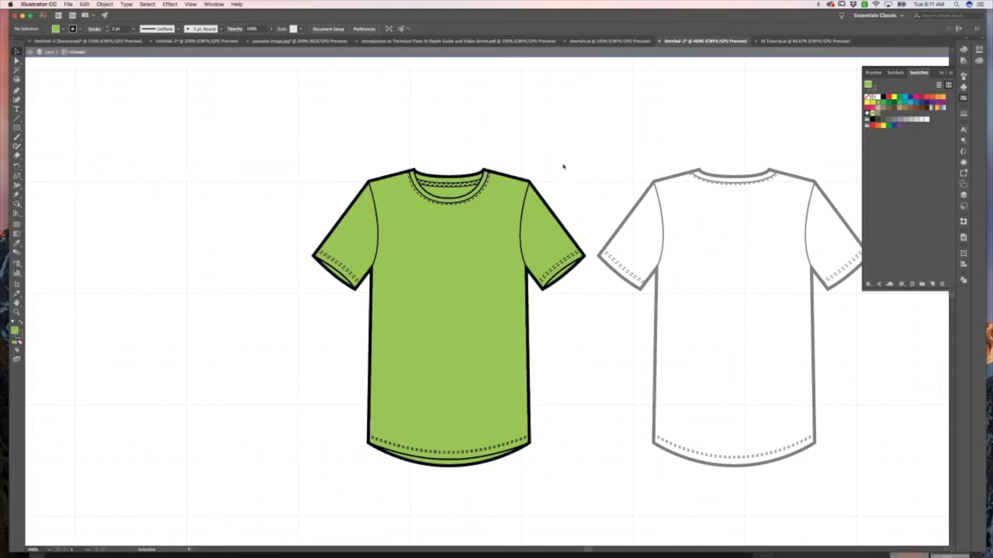
Zoom in on the green shirt's neckline and select the inner neckline band
key("z")
left_click(478, 263)
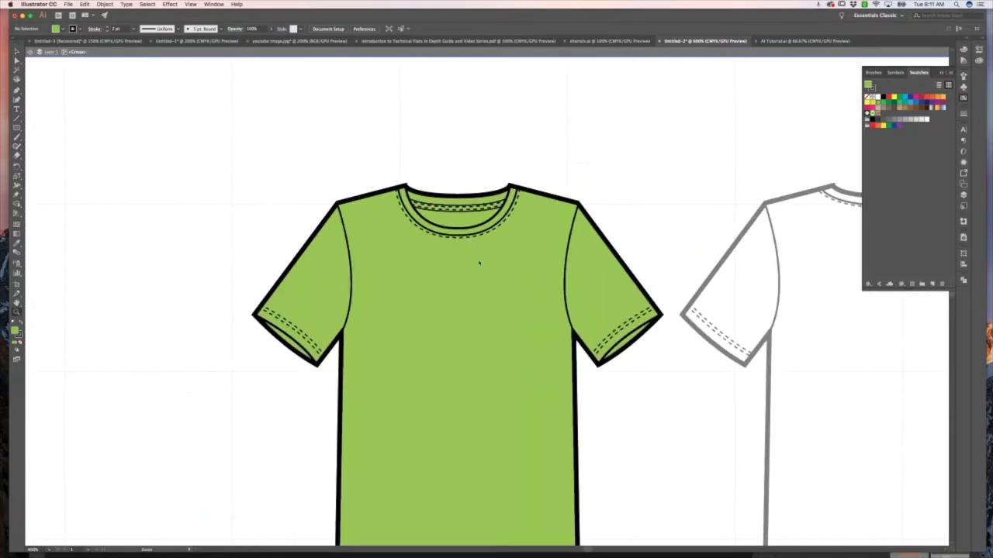
scroll(478, 263, "down", 2)
left_click(479, 261)
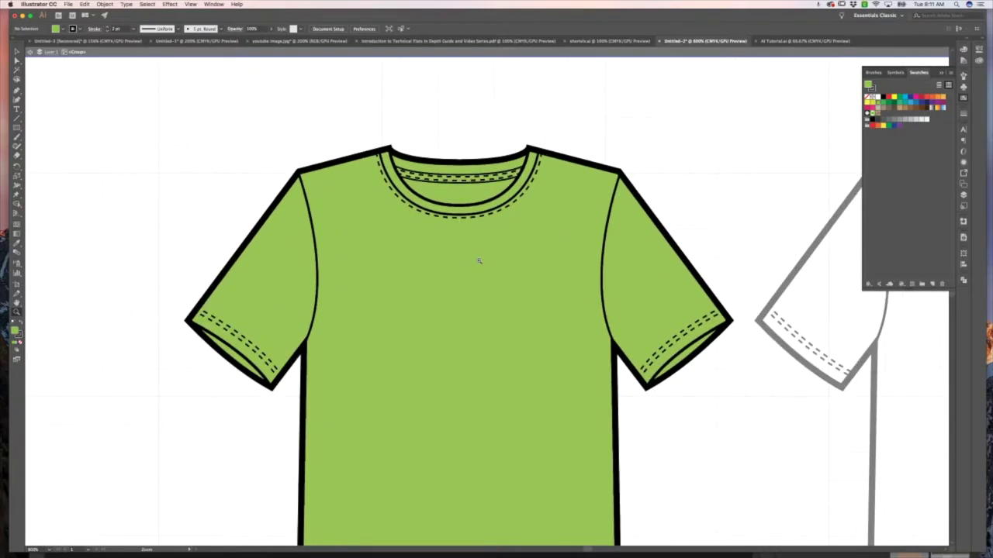
scroll(479, 262, "up", 2)
key("v")
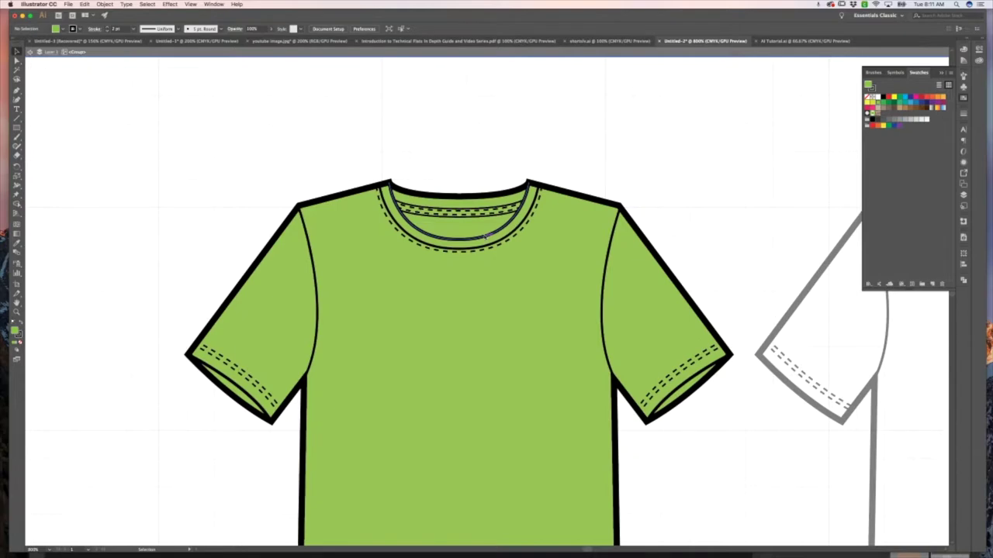
left_click(487, 166)
scroll(491, 171, "down", 2)
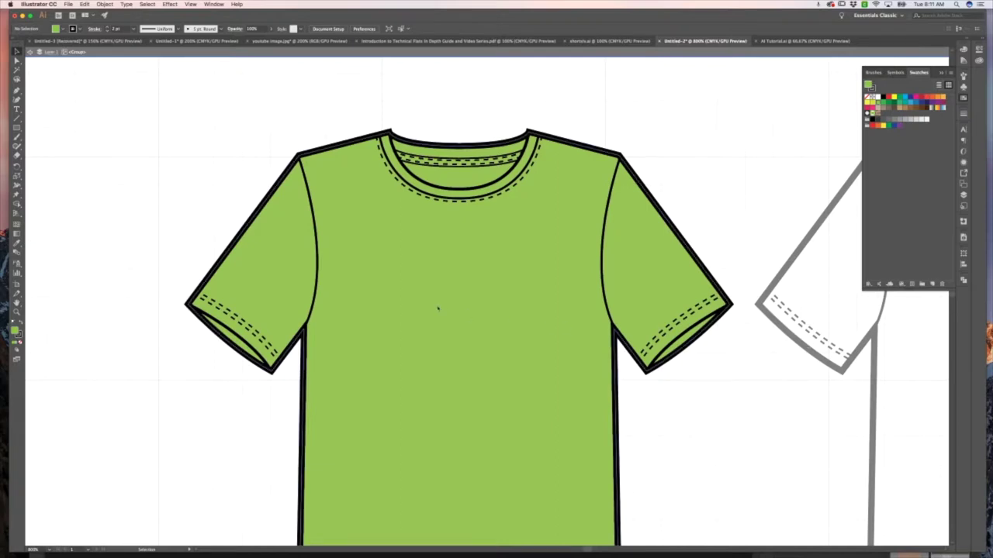
left_click(451, 189)
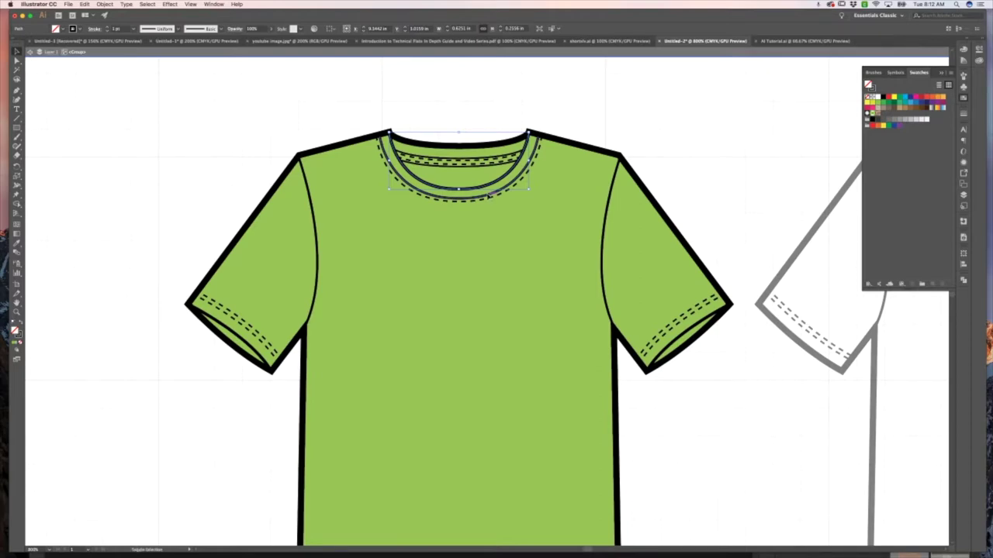
Add the outer collar edge to the selection and Join the paths twice to close the band
left_click(490, 196, "shift")
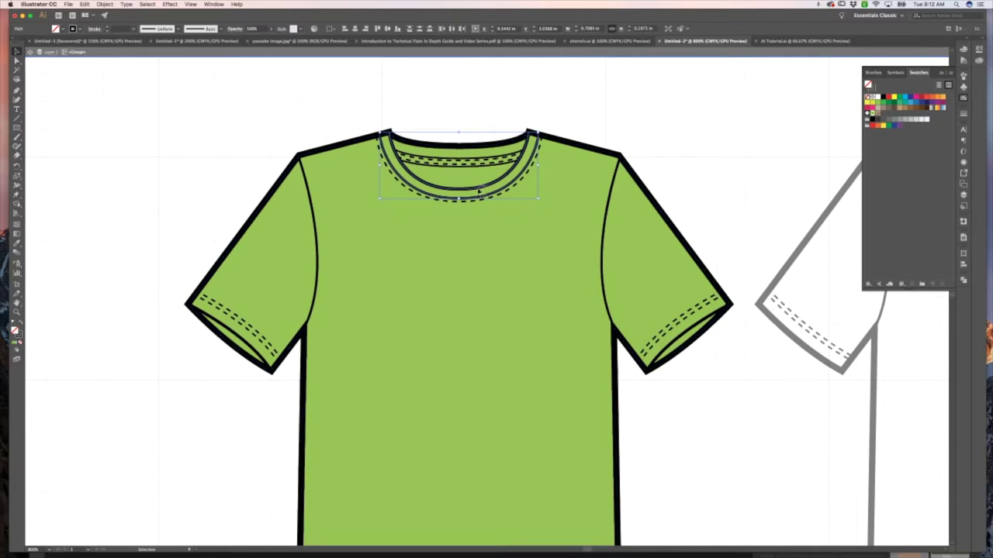
right_click(479, 190)
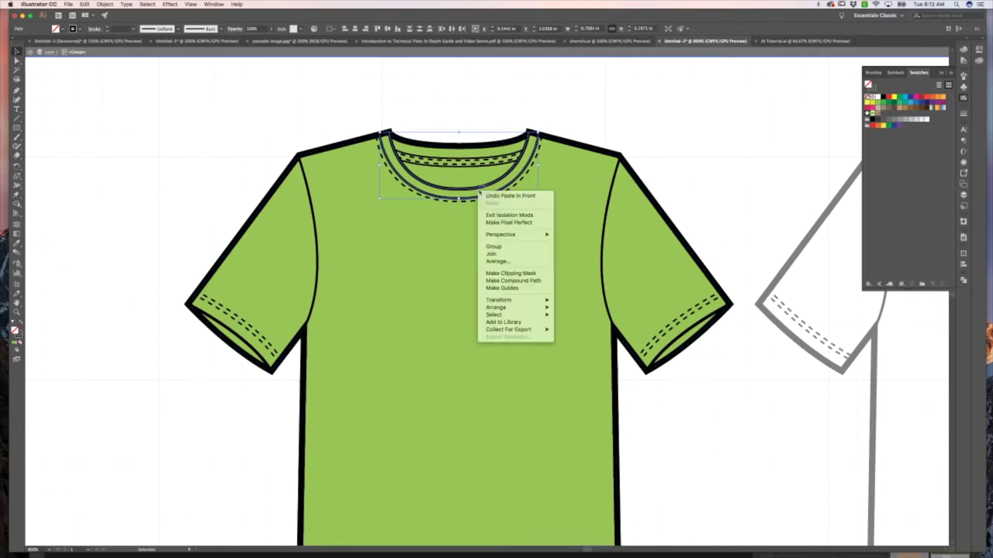
left_click(510, 254)
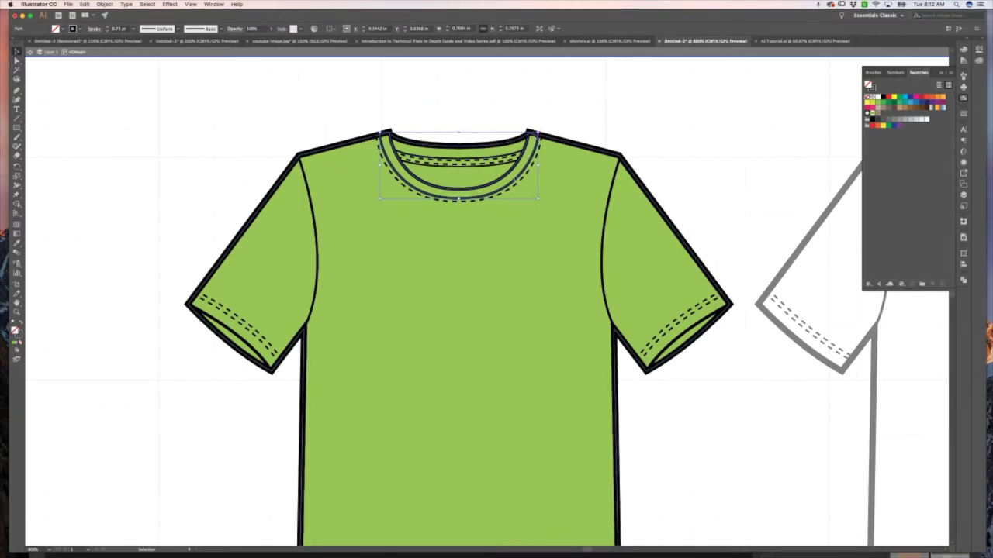
right_click(512, 184)
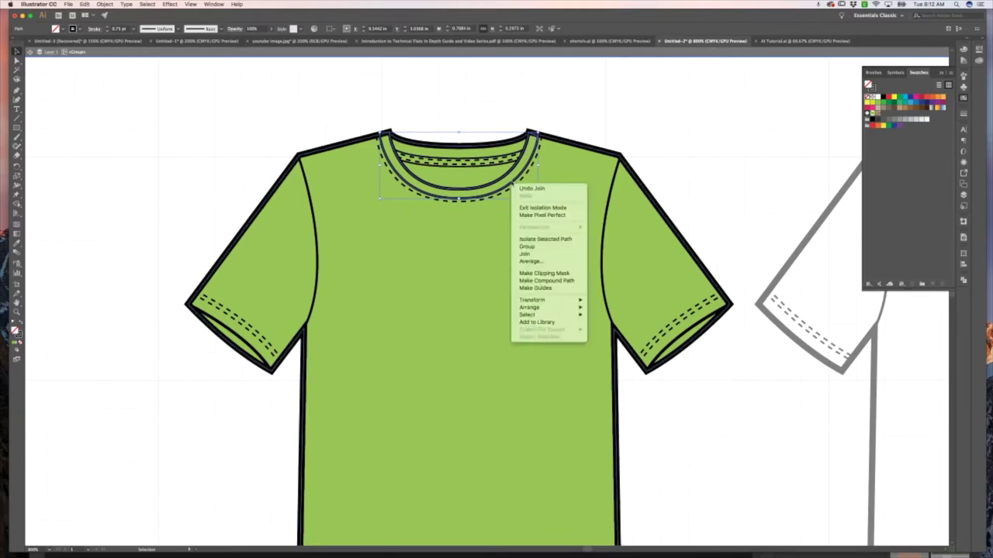
left_click(522, 253)
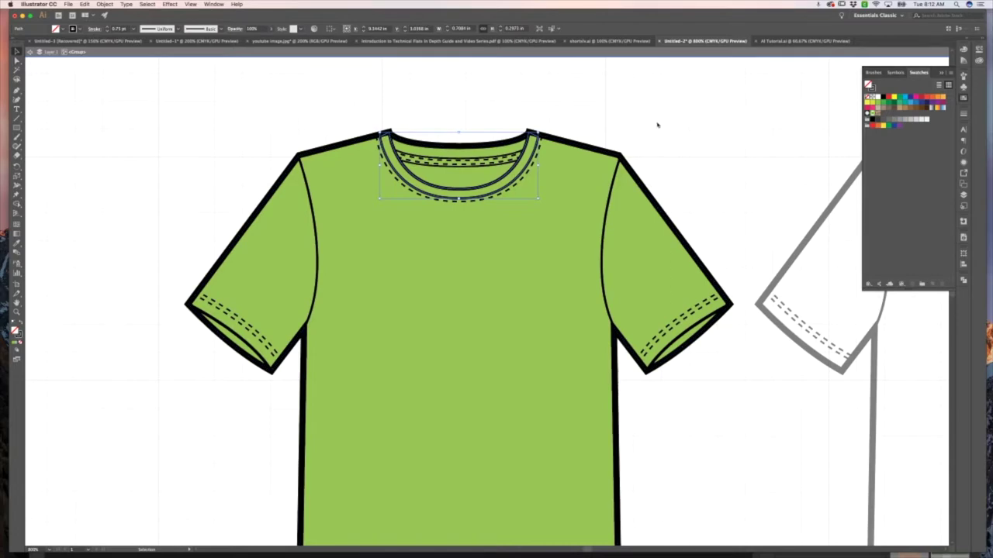
Fill the collar band with white and set its stroke to None
left_click(877, 96)
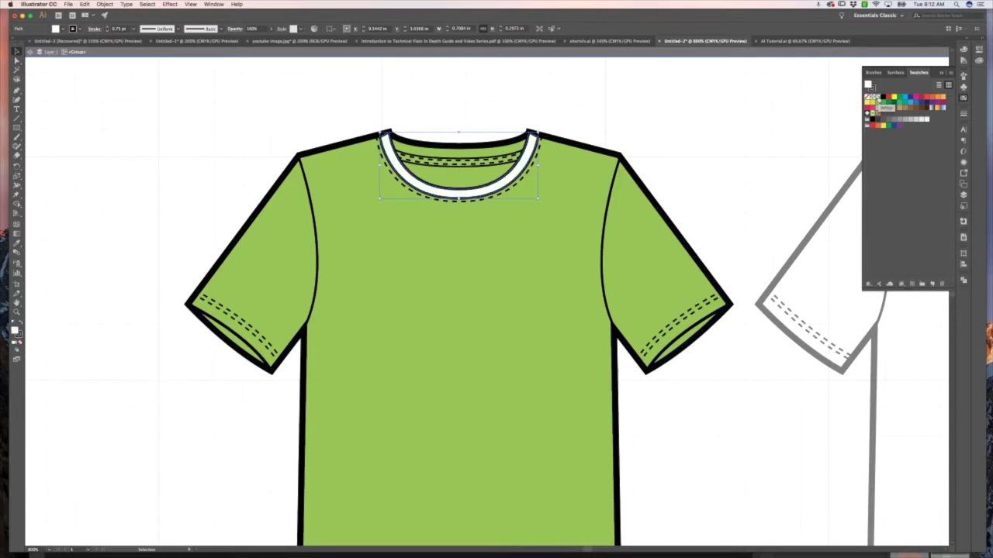
key("z")
left_click(468, 231)
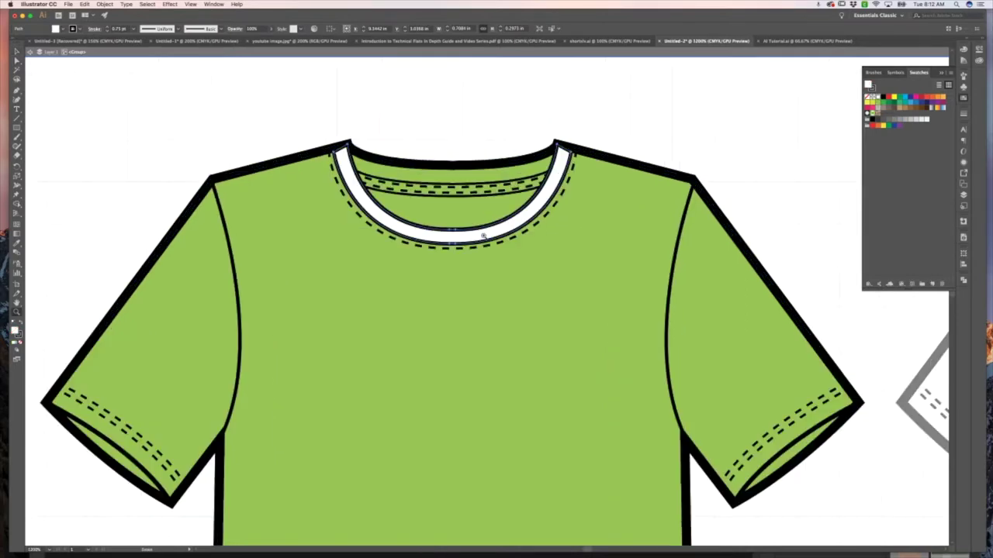
left_click(485, 238)
key("v")
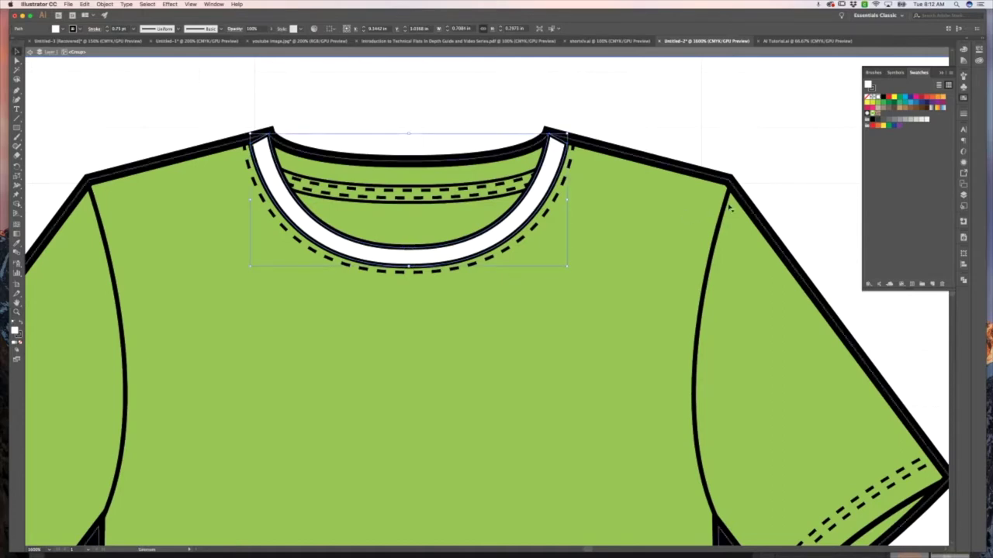
left_click(963, 114)
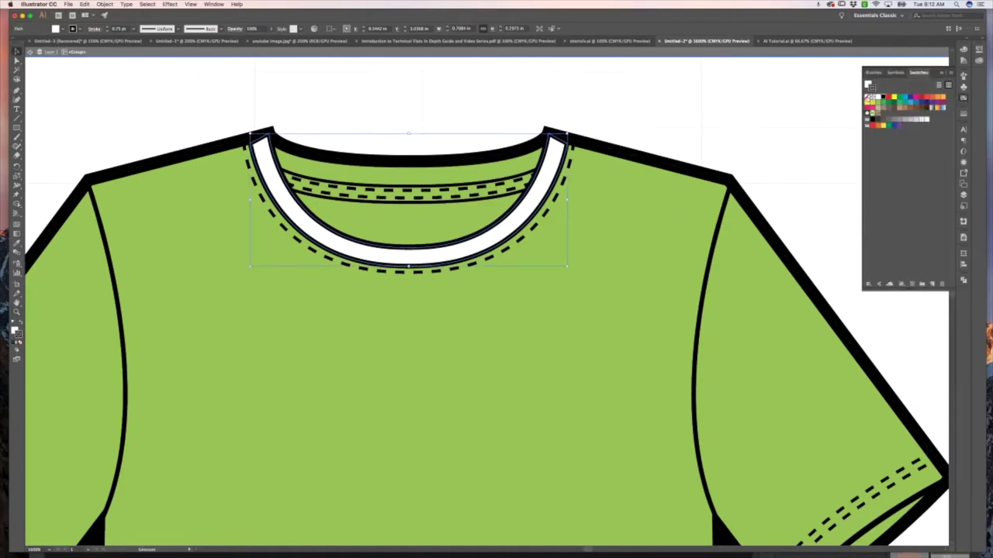
left_click(868, 96)
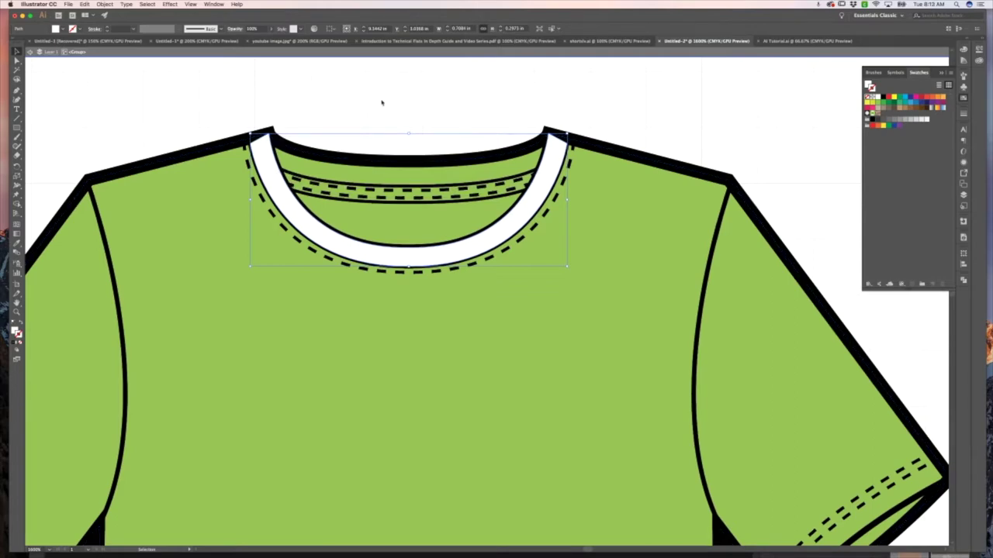
left_click(383, 100)
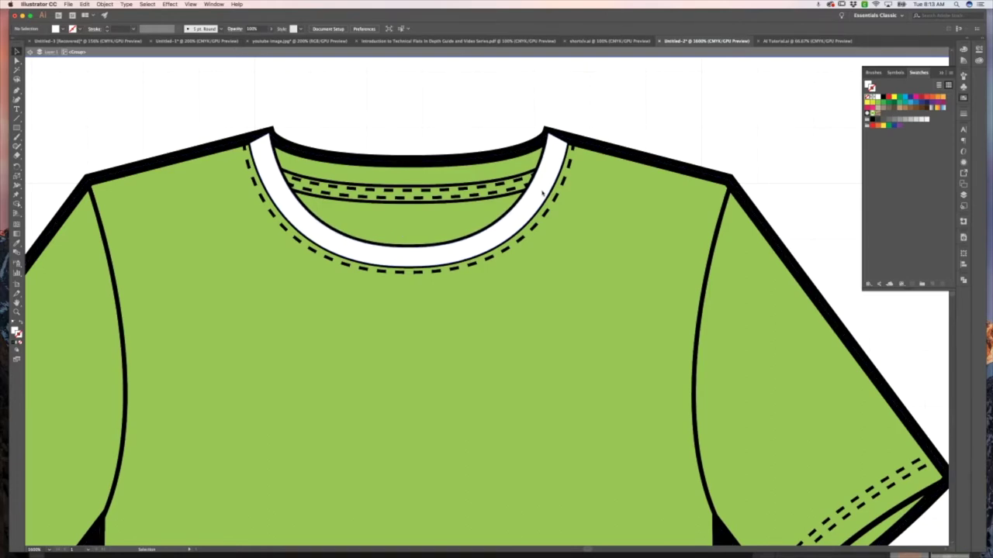
Send the white collar band and shirt body together to the back
left_click(541, 192)
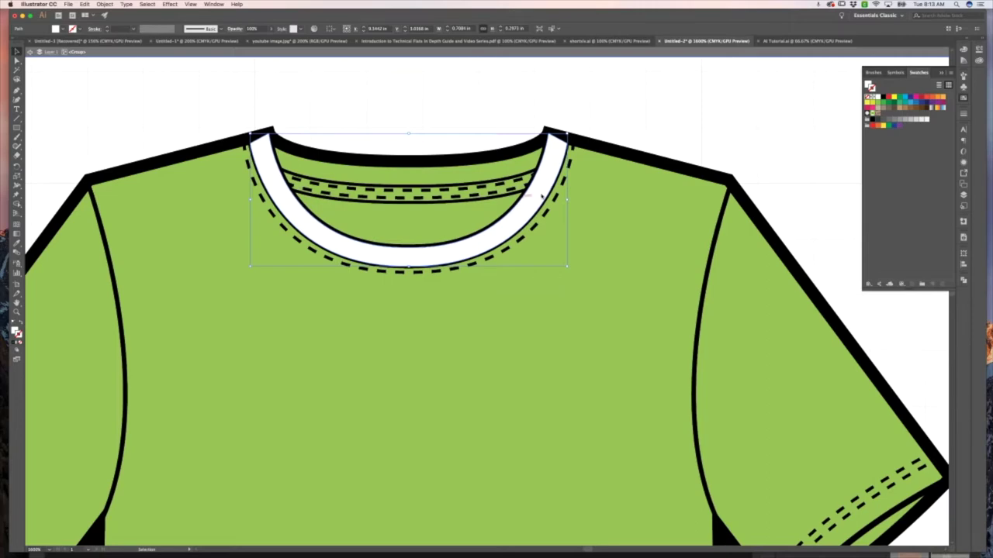
left_click(619, 199, "shift")
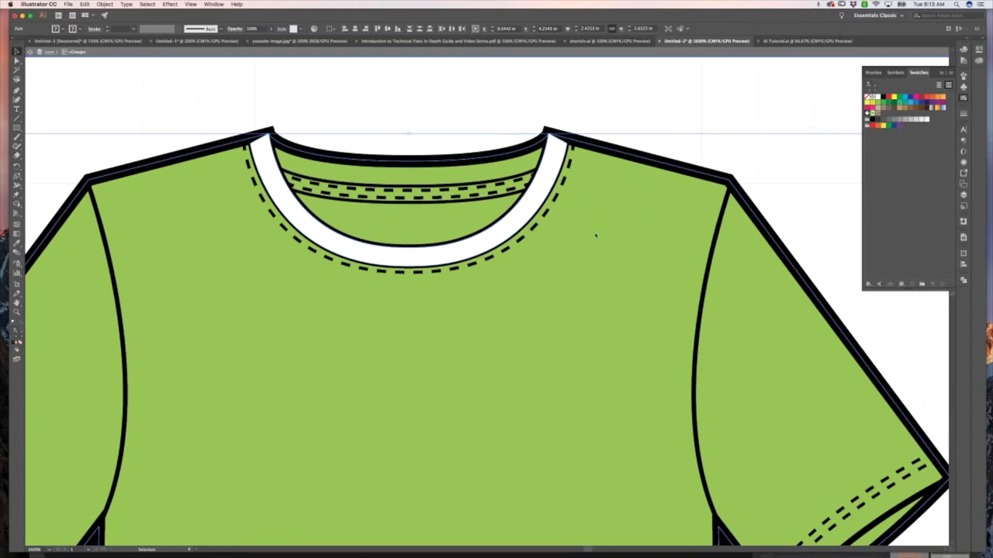
right_click(596, 206)
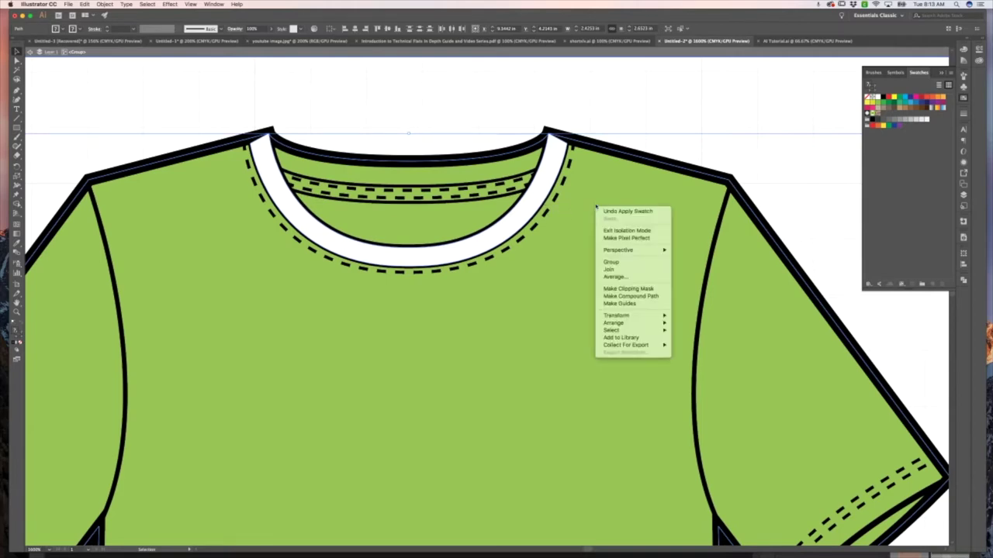
mouse_move(621, 323)
left_click(701, 346)
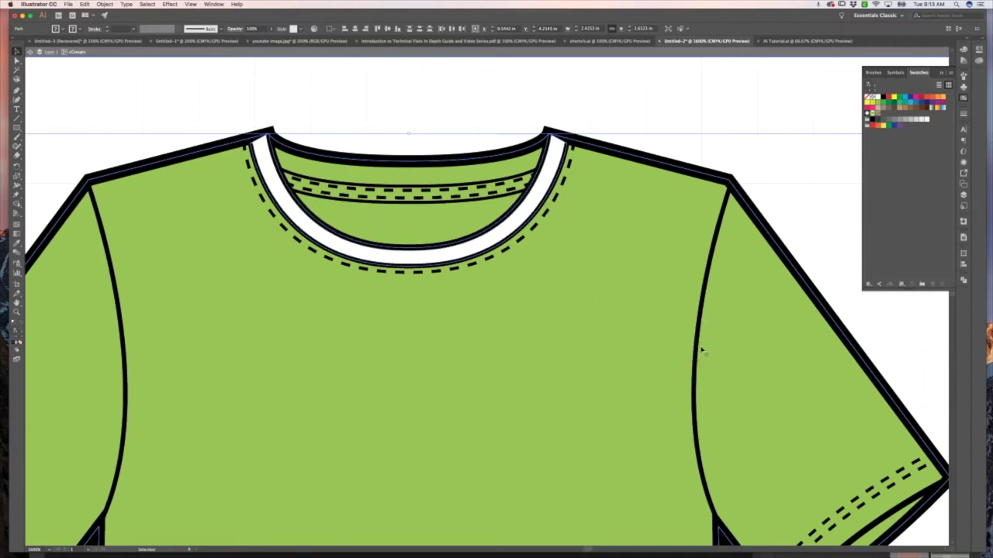
left_click(633, 114)
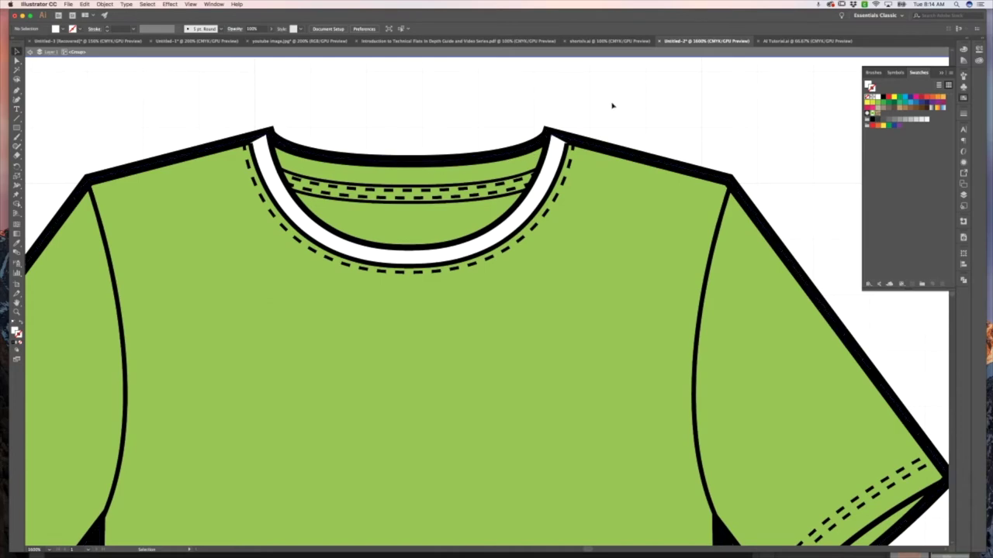
Zoom out to both shirts and bring the green shirt body to the front
key("super+minus")
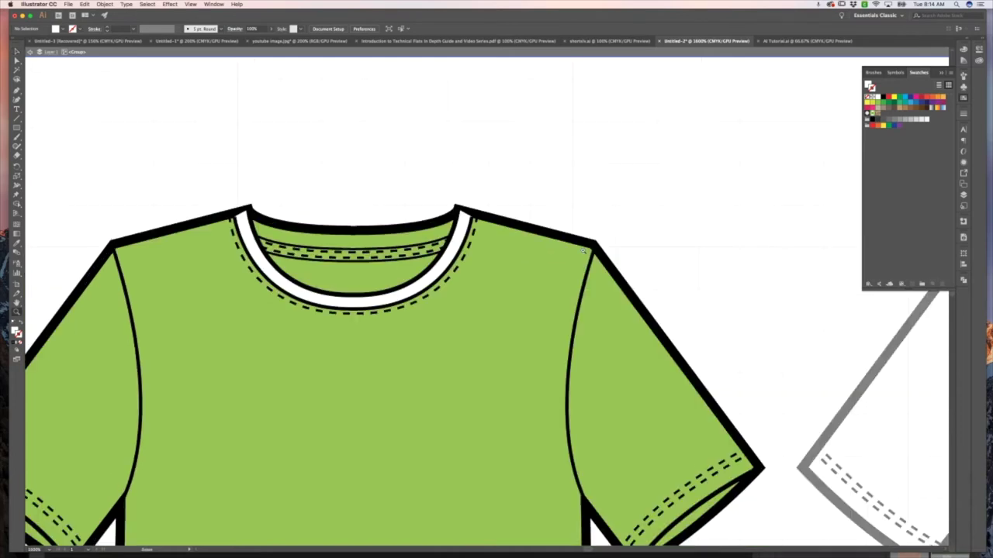
key("super+minus")
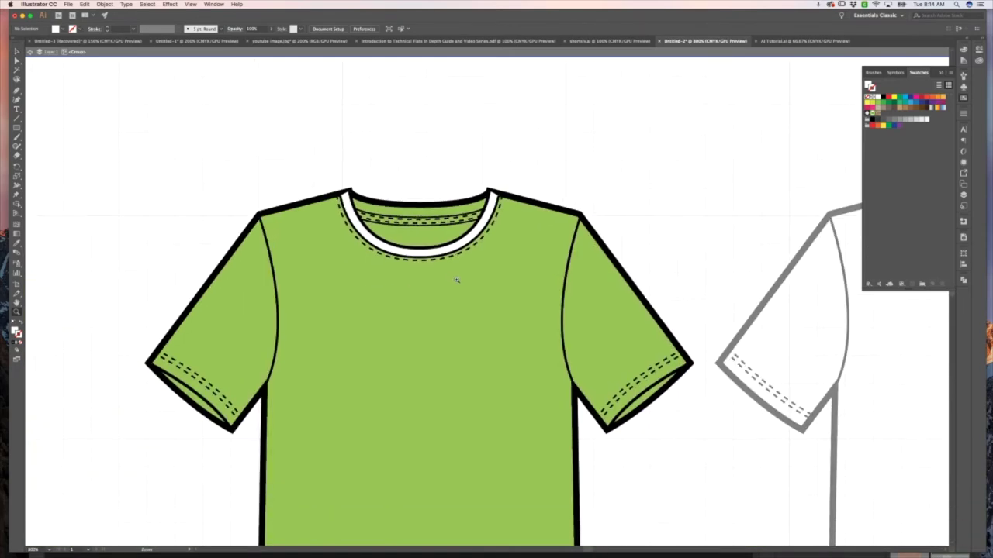
key("v")
left_click(466, 295)
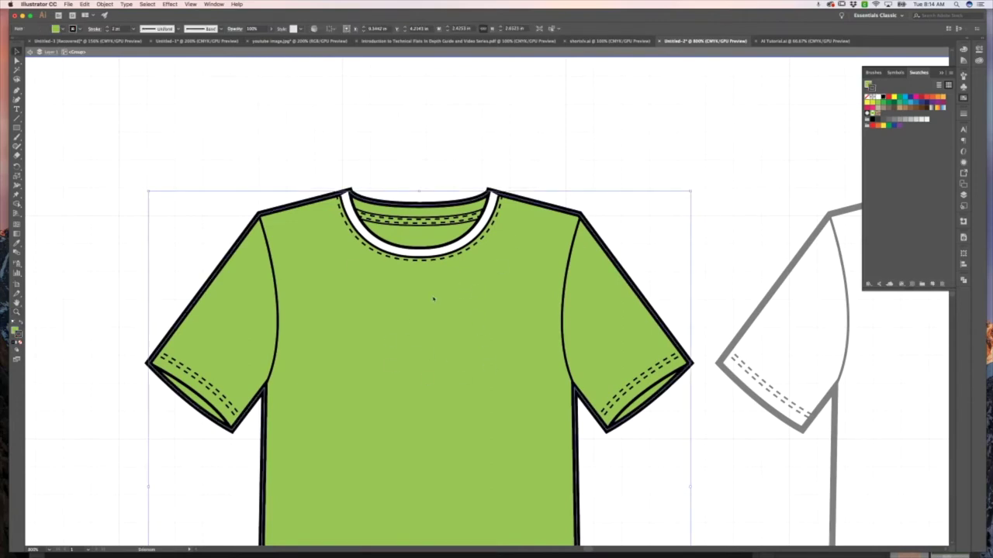
key("a")
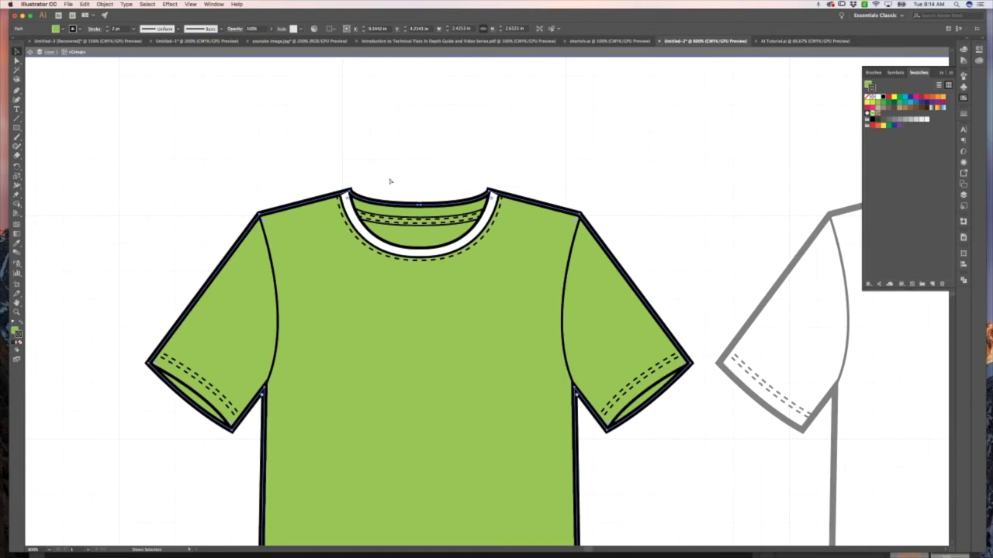
key("v")
right_click(423, 210)
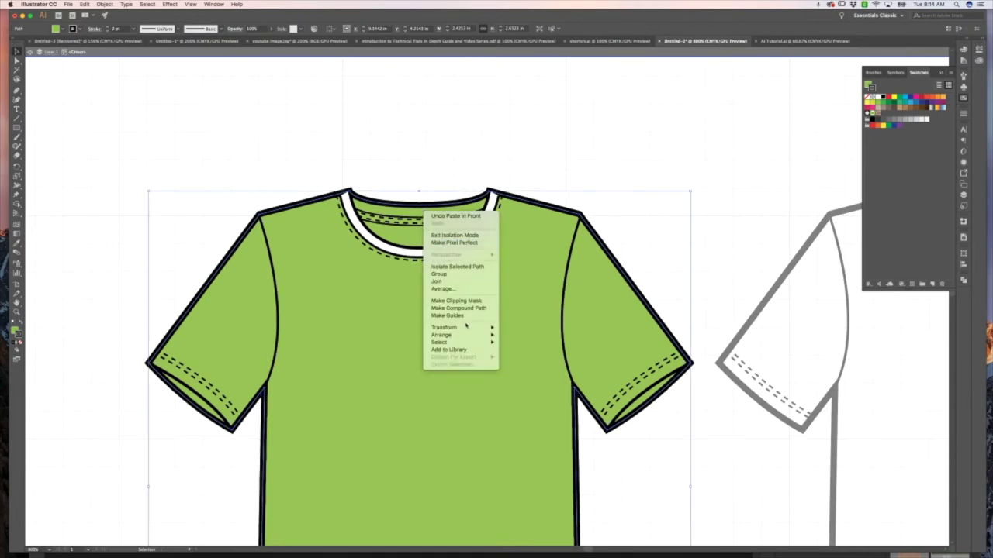
mouse_move(466, 334)
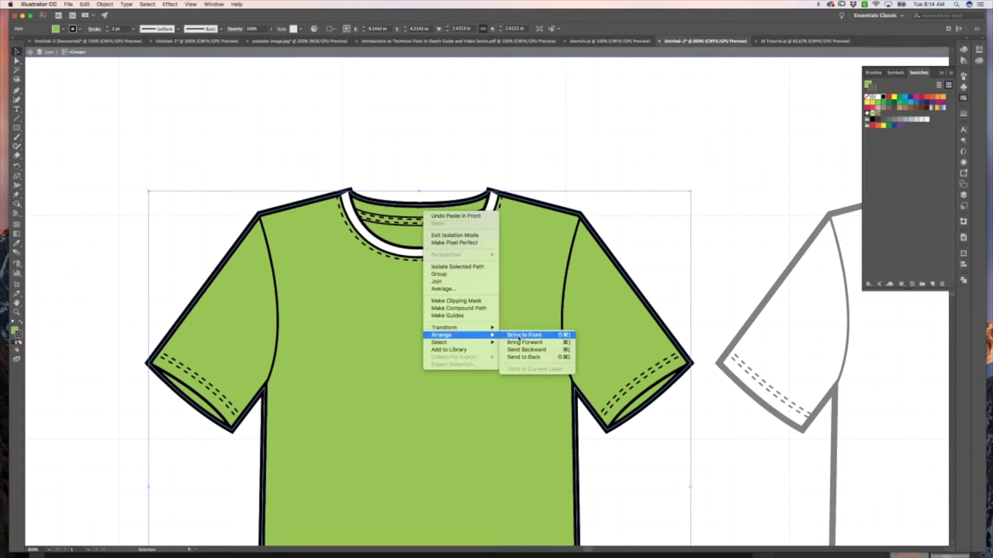
left_click(527, 335)
Set the shirt outline shape's fill to None and reselect the black outline
left_click(441, 142)
left_click(532, 257)
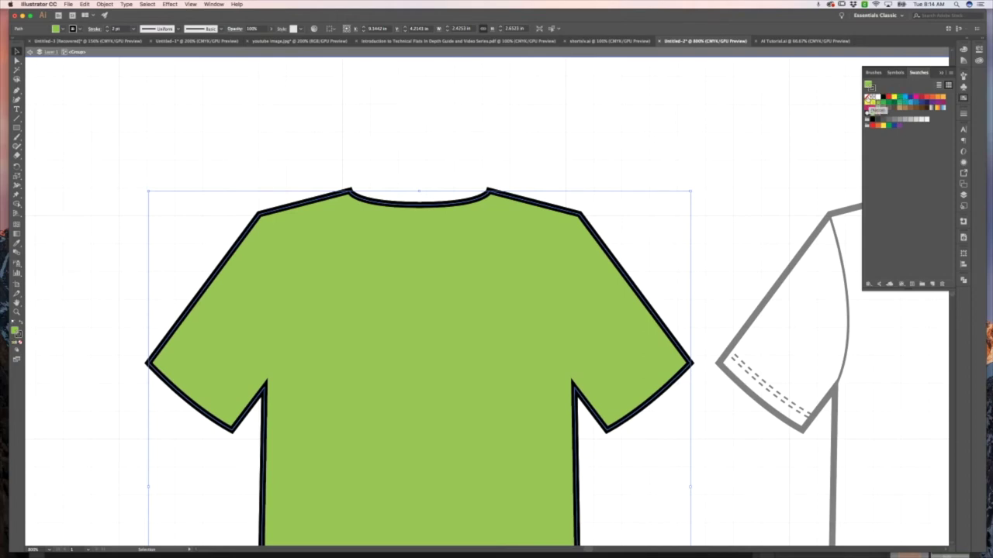
left_click(867, 98)
left_click(466, 134)
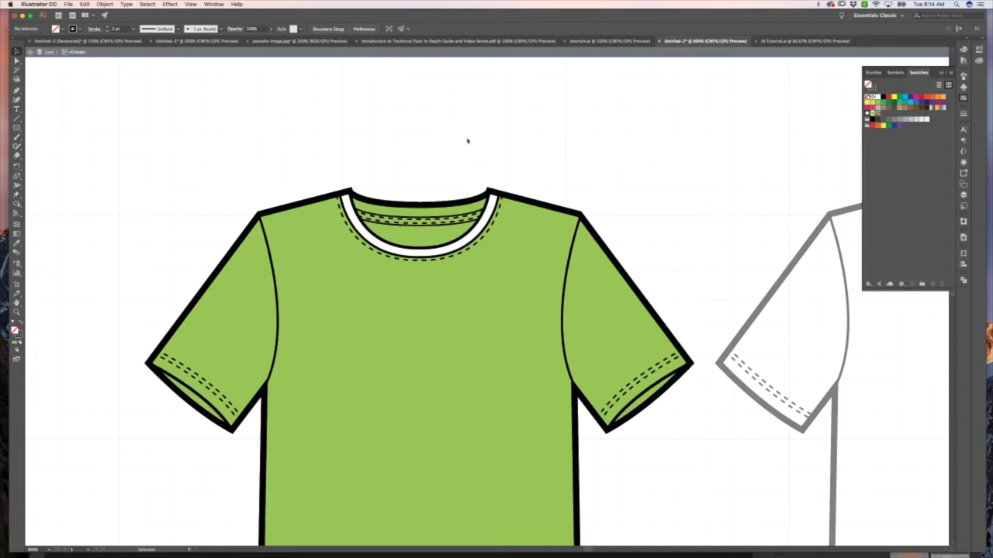
left_click(337, 195)
Zoom around the neckline and Direct-select the open neckline paths
key("z")
left_click(398, 249)
left_click(512, 251)
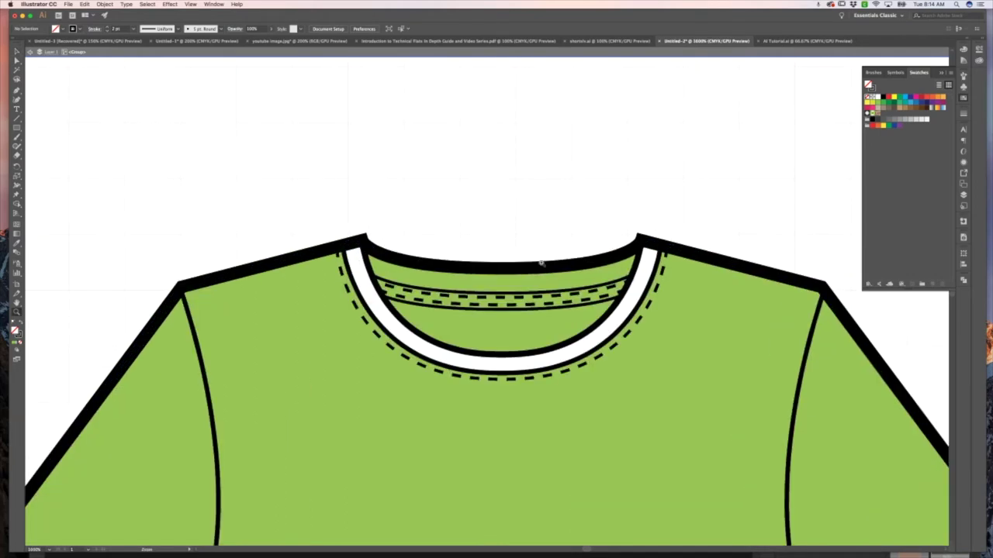
key("v")
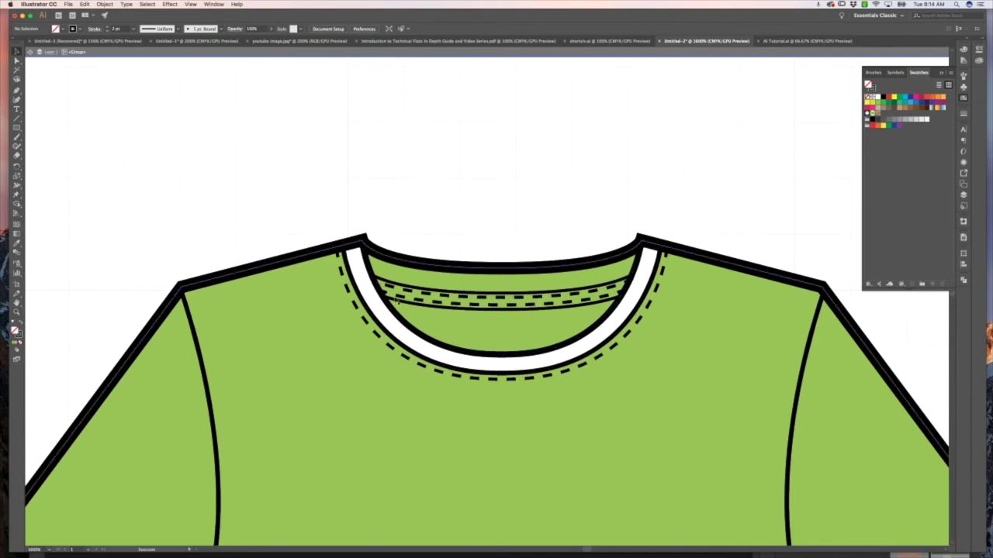
key("z")
left_click(543, 293, "alt")
left_click(537, 294, "alt")
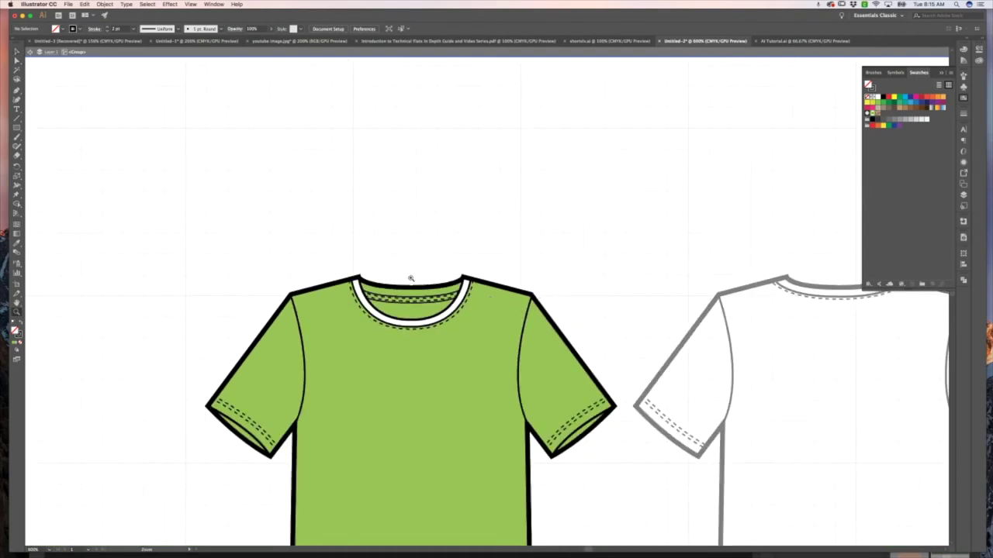
key("a")
left_click(425, 292)
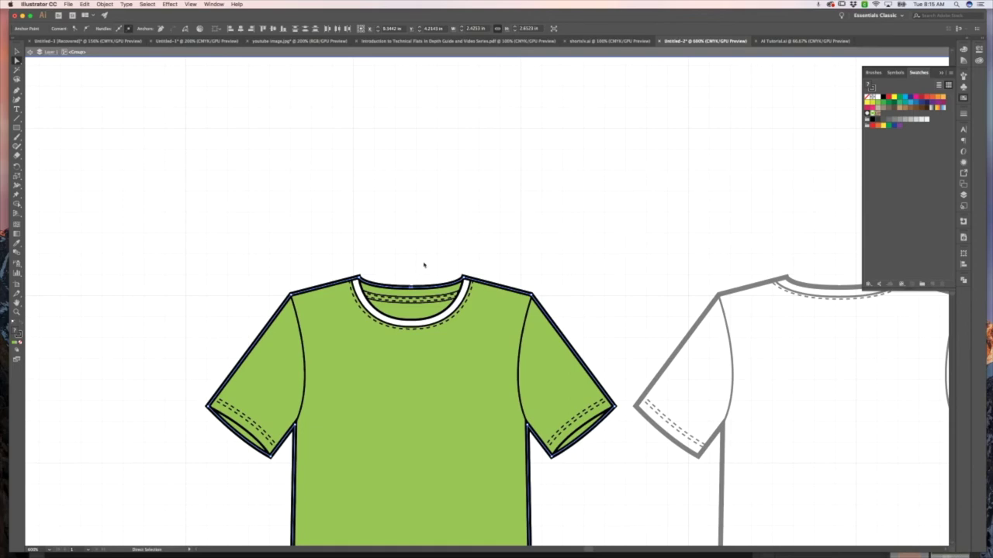
key("v")
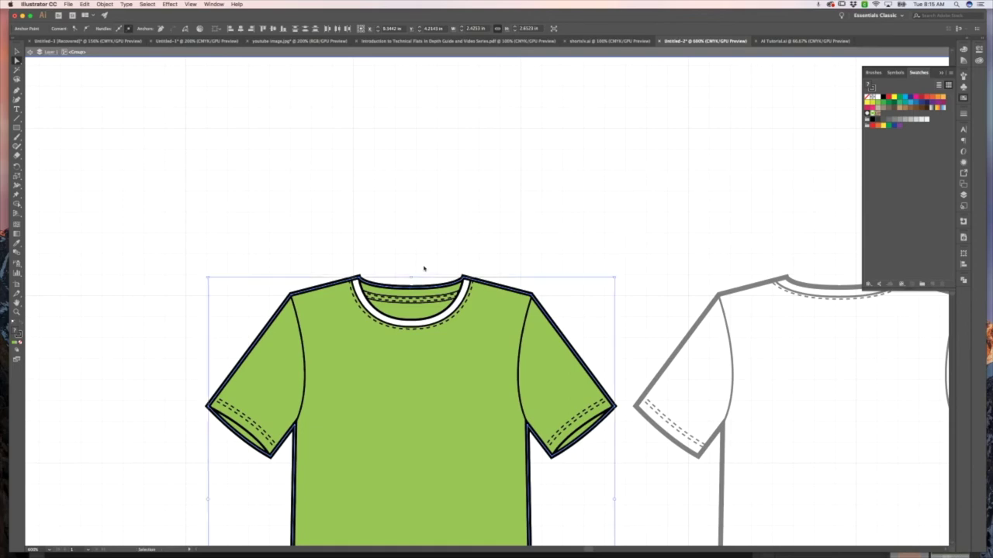
key("a")
left_click(431, 290)
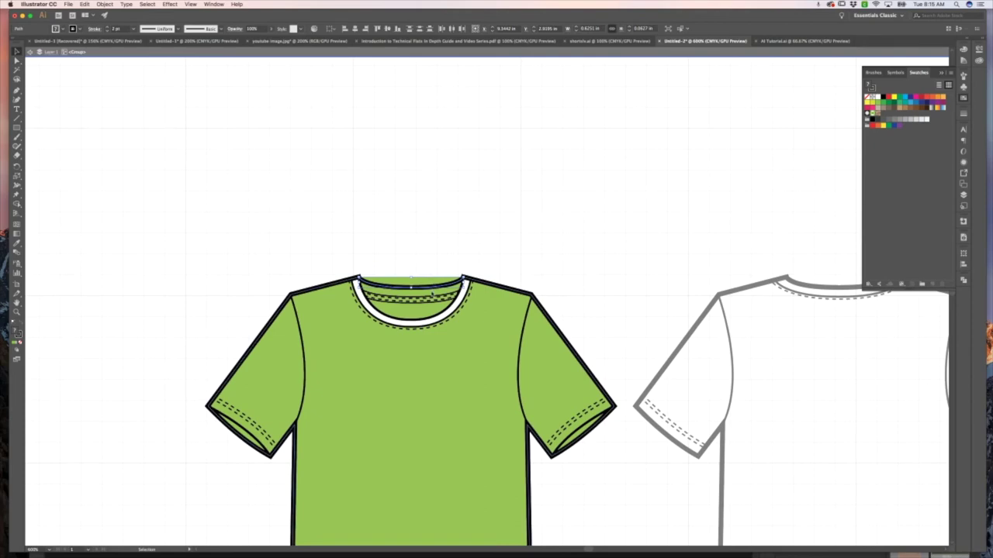
left_click(433, 297)
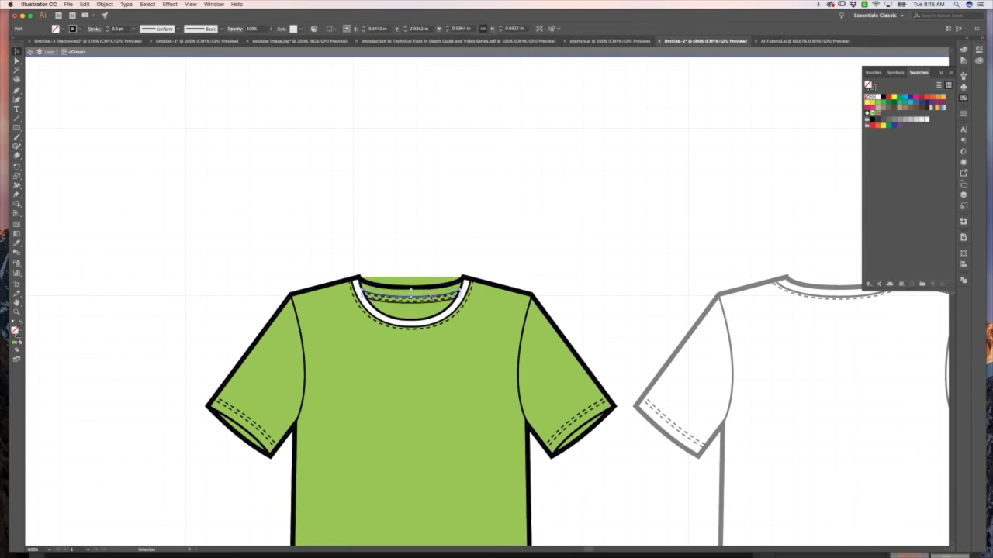
left_click(443, 287)
Join the neckline paths into one shape and eyedrop the white collar colour onto it
right_click(443, 287)
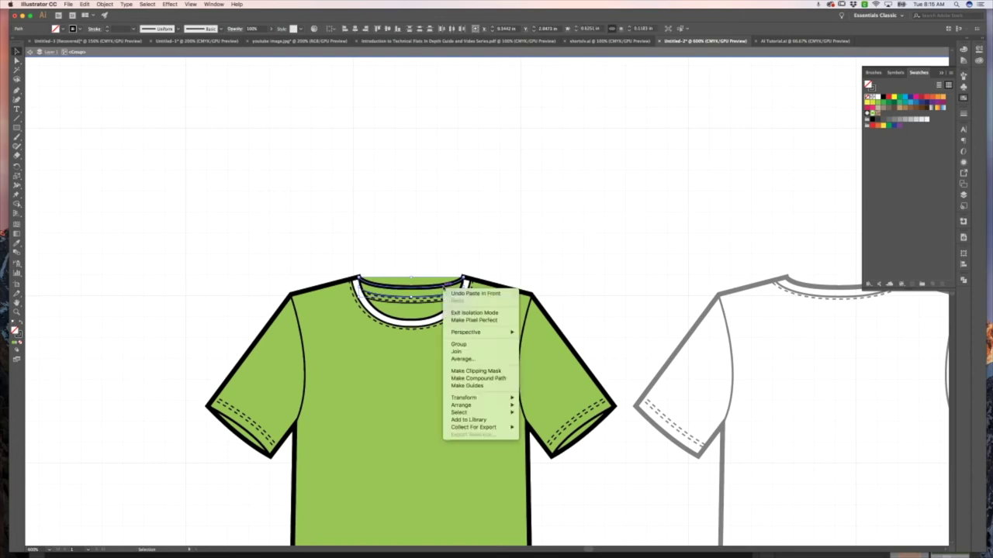
left_click(459, 351)
right_click(432, 289)
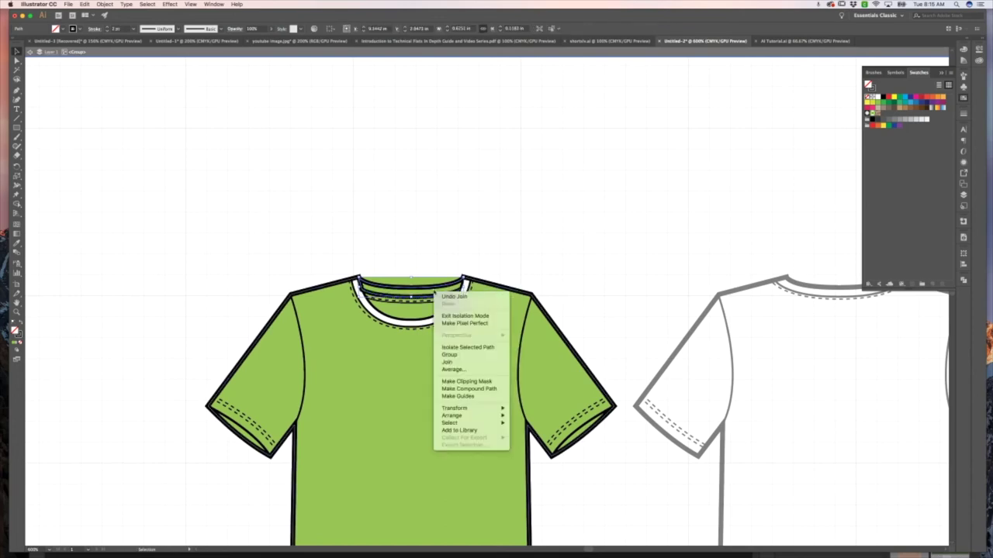
left_click(452, 363)
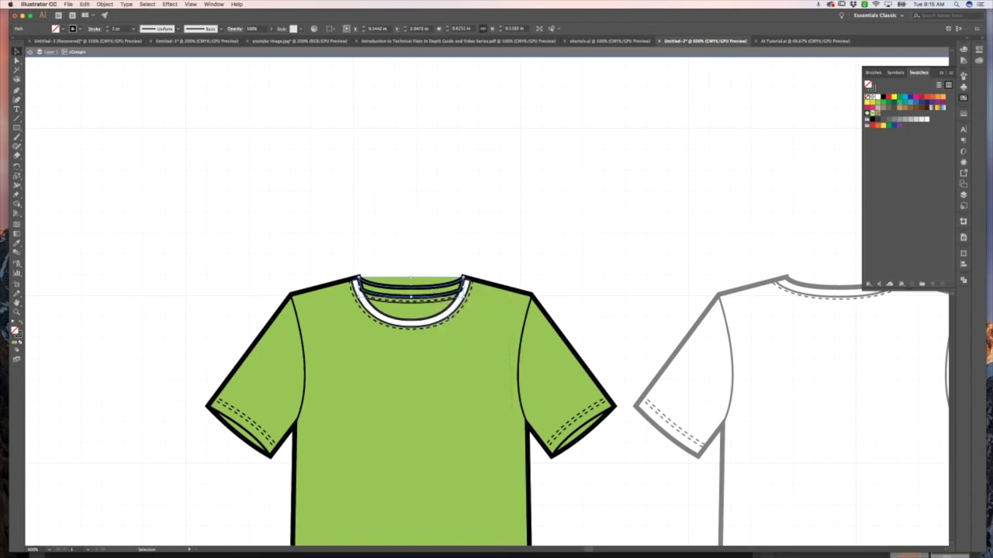
key("i")
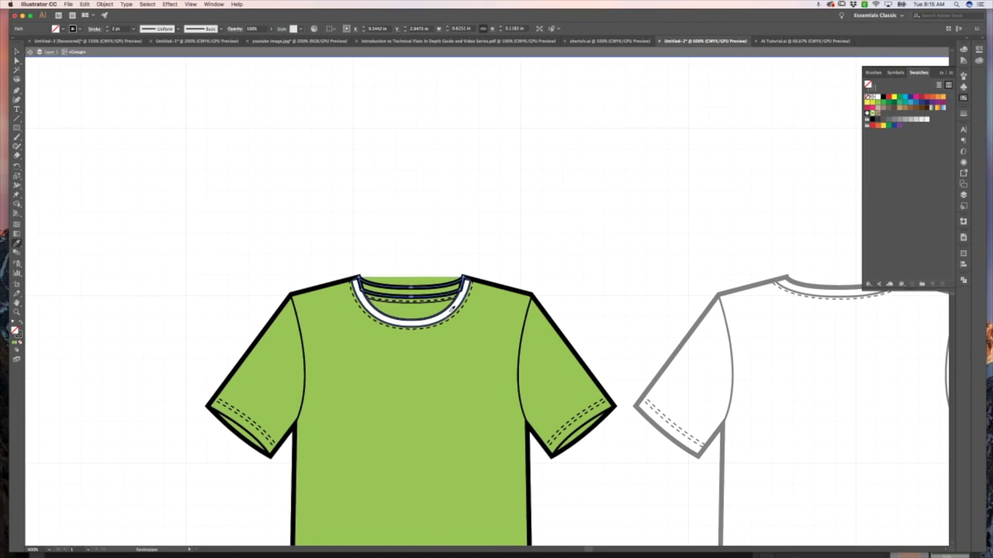
left_click(452, 293)
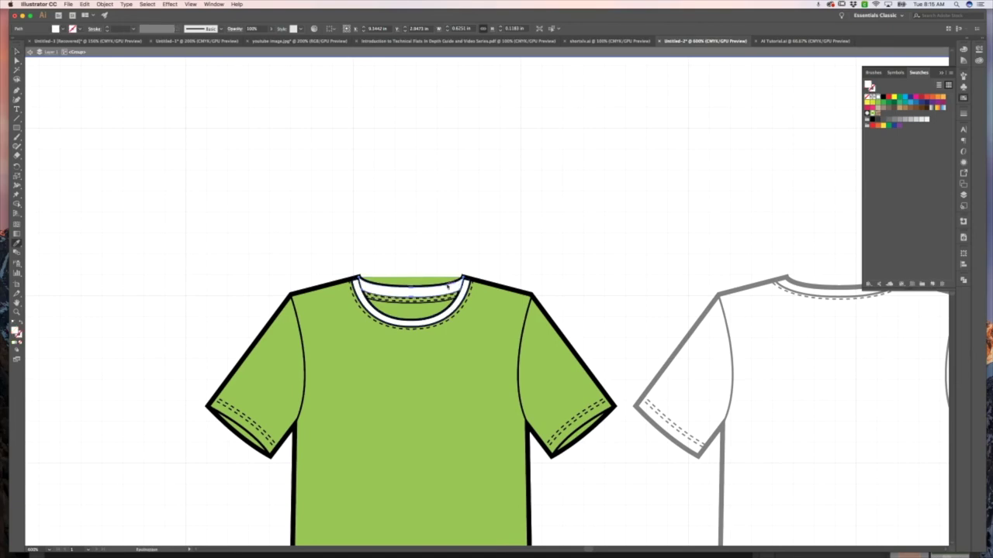
Zoom into the neckline and send the black shirt outline to the back, behind the white collar shape
key("v")
key("super+equal")
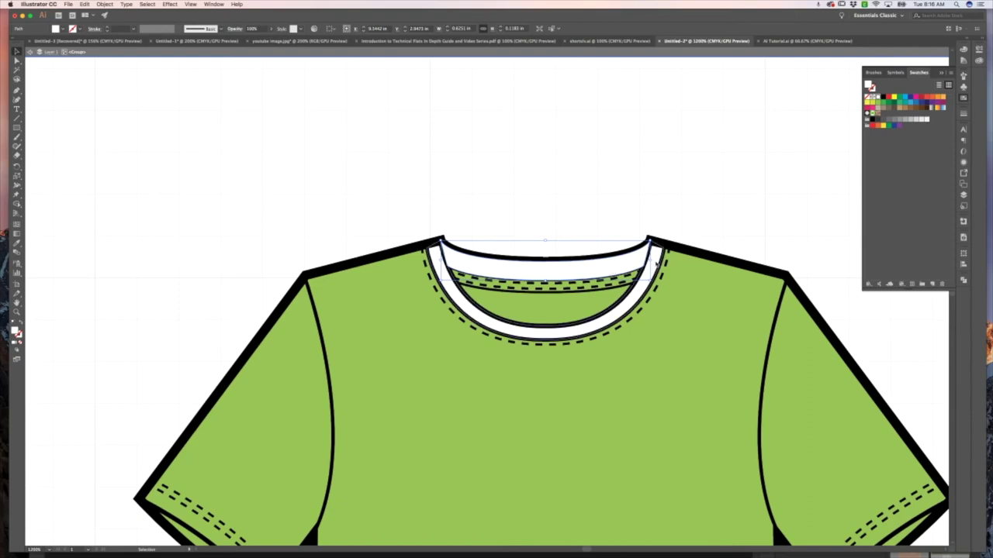
left_click(657, 264)
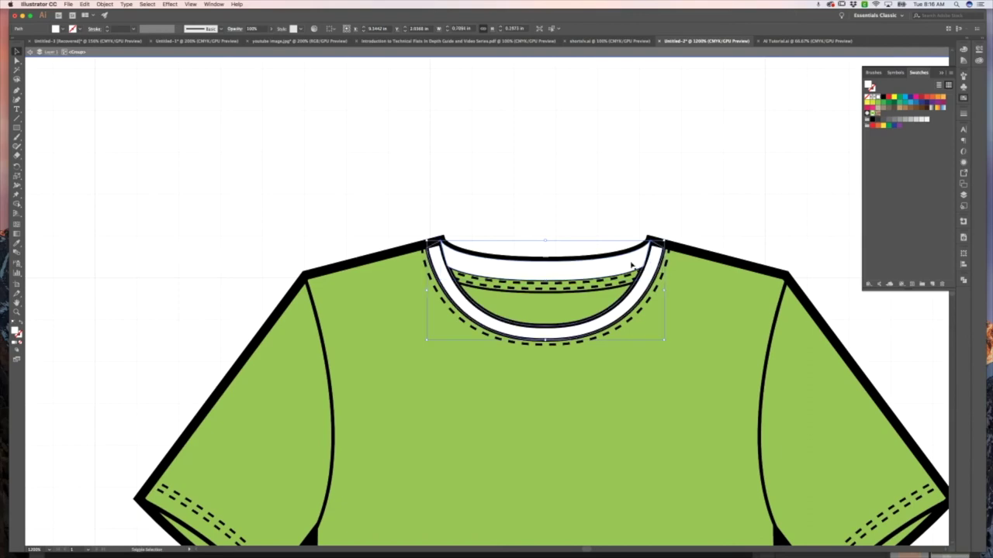
left_click(655, 267, "shift")
left_click(707, 276, "shift")
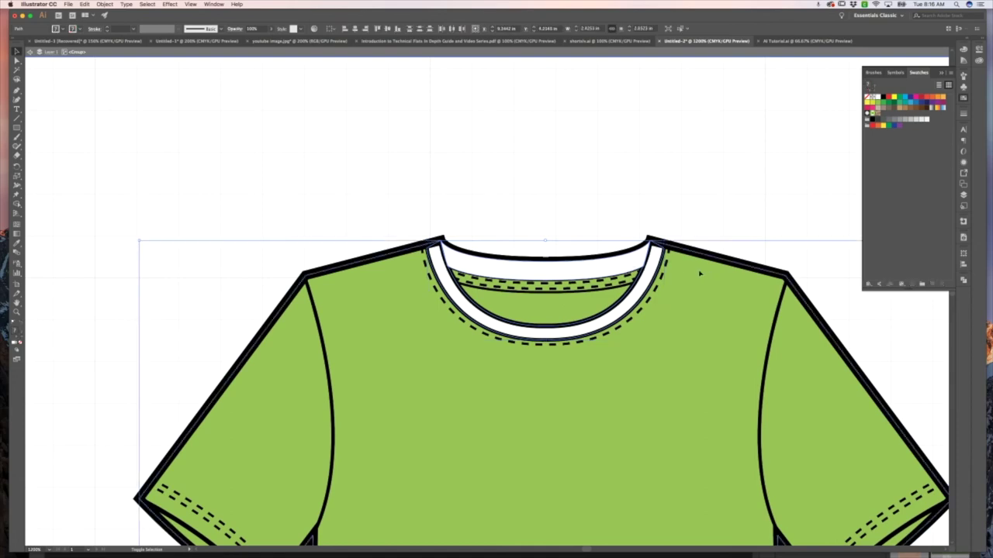
right_click(610, 245)
mouse_move(678, 363)
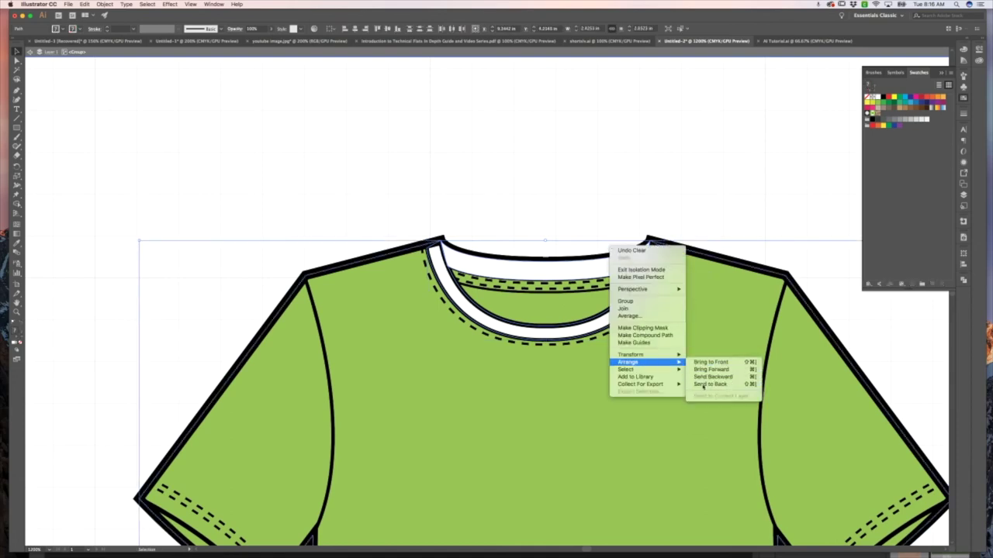
left_click(710, 384)
left_click(534, 211)
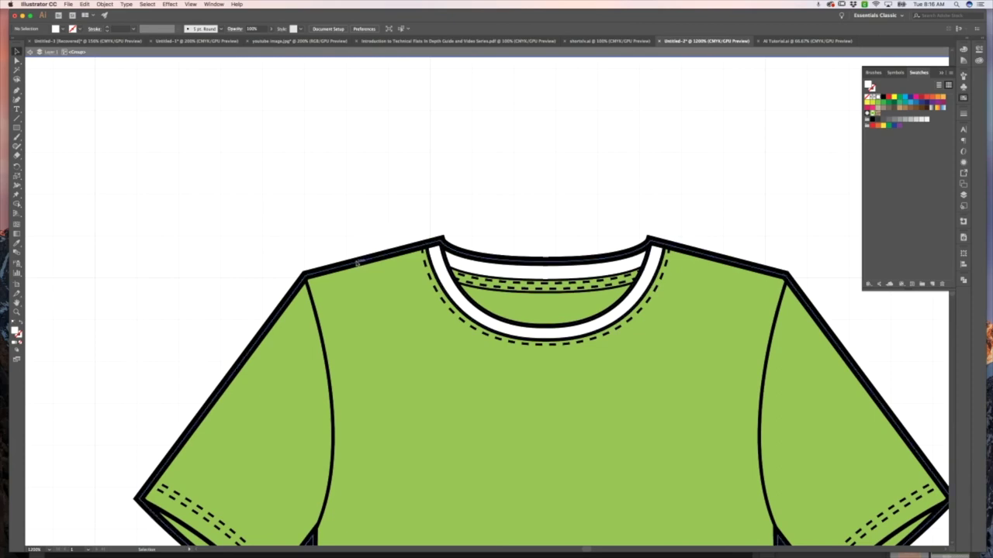
Zoom out and pan the canvas until the green front and white back shirts fit on screen
key("z")
left_click(566, 287, "alt")
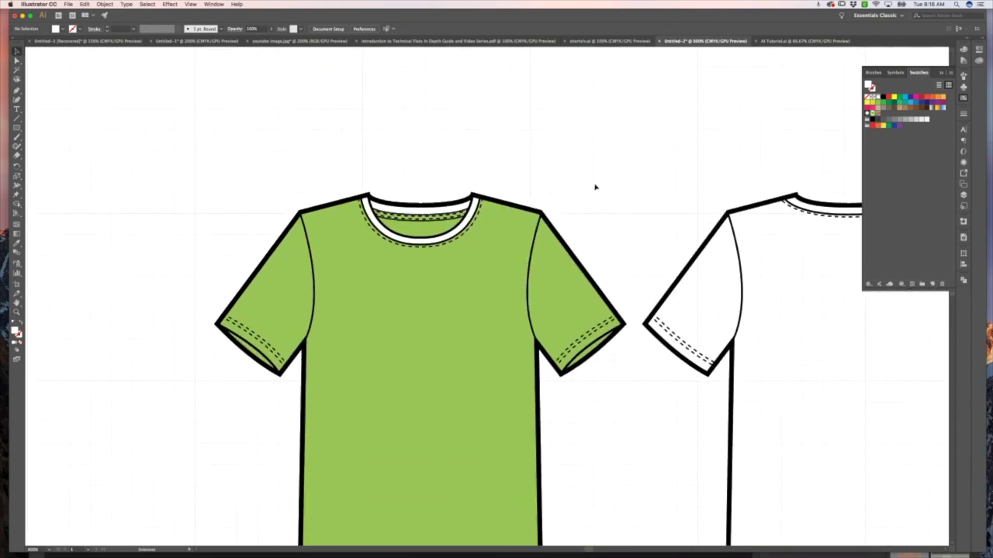
scroll(596, 187, "down", 3)
scroll(595, 187, "left", 3)
scroll(596, 187, "down", 2)
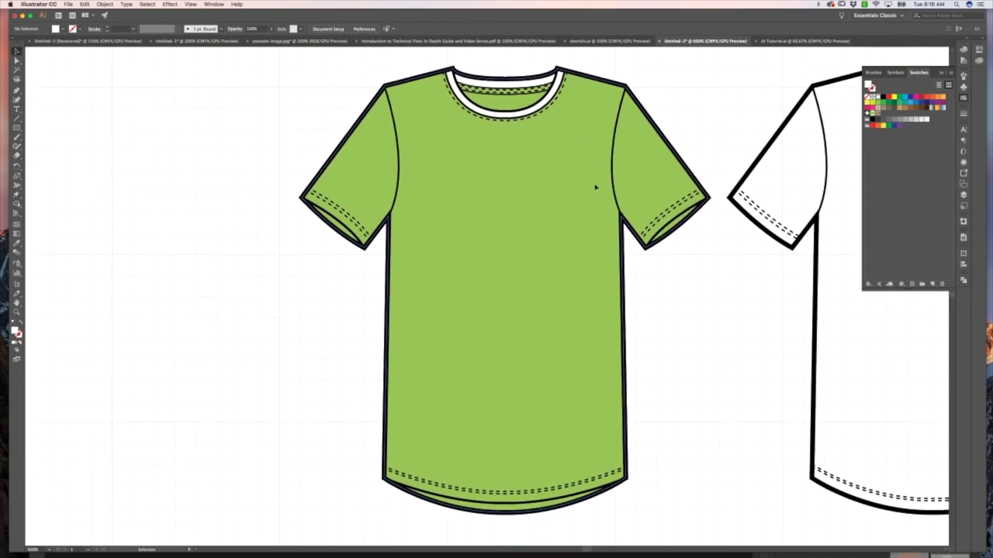
scroll(595, 187, "up", 3)
scroll(596, 187, "right", 3)
scroll(596, 187, "up", 2)
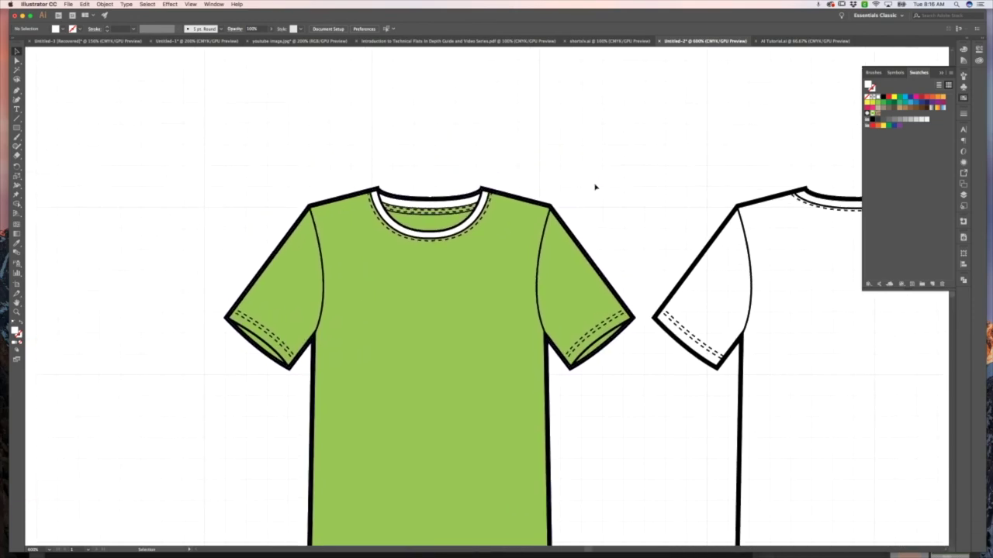
scroll(596, 187, "right", 3)
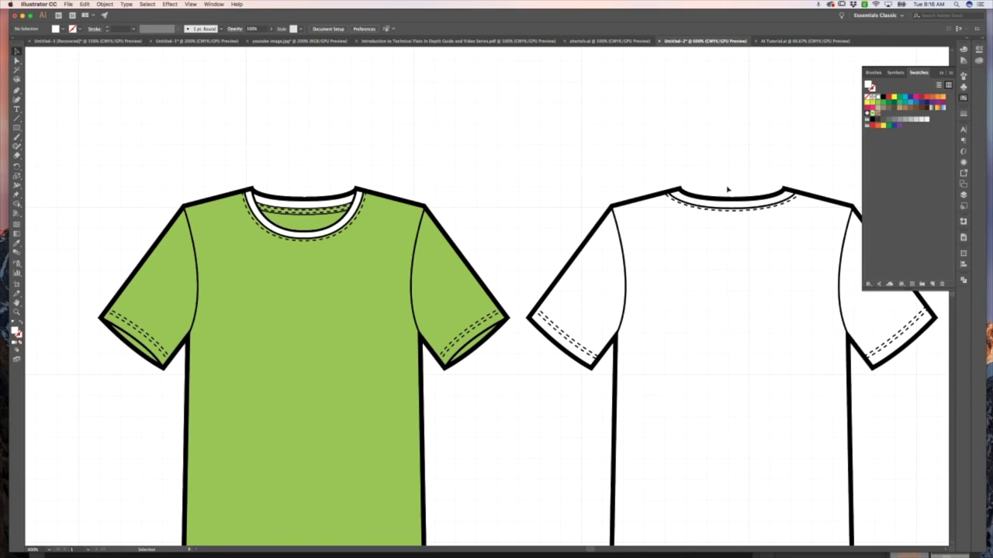